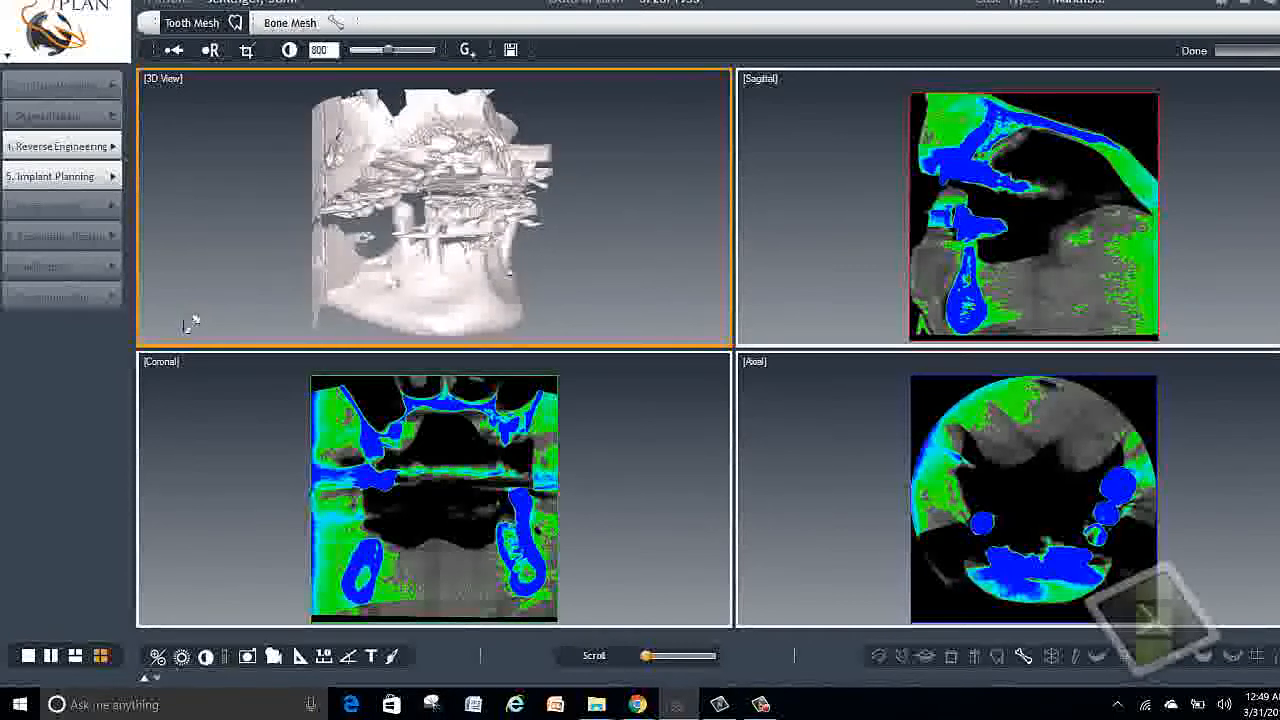
- Crop the CT volume to the mandible, spanning the full width of the coronal view and the lower part of the sagittal view
left_click_drag(385, 264, 369, 263)
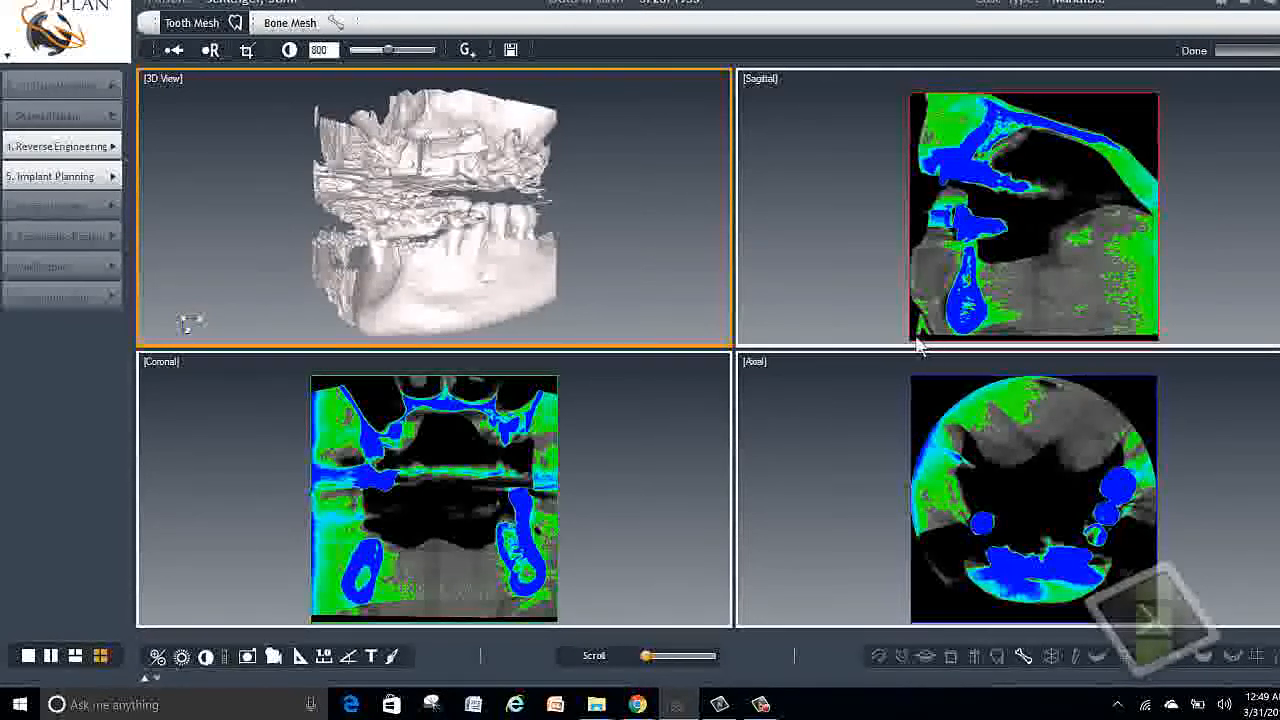
left_click_drag(912, 341, 1158, 200)
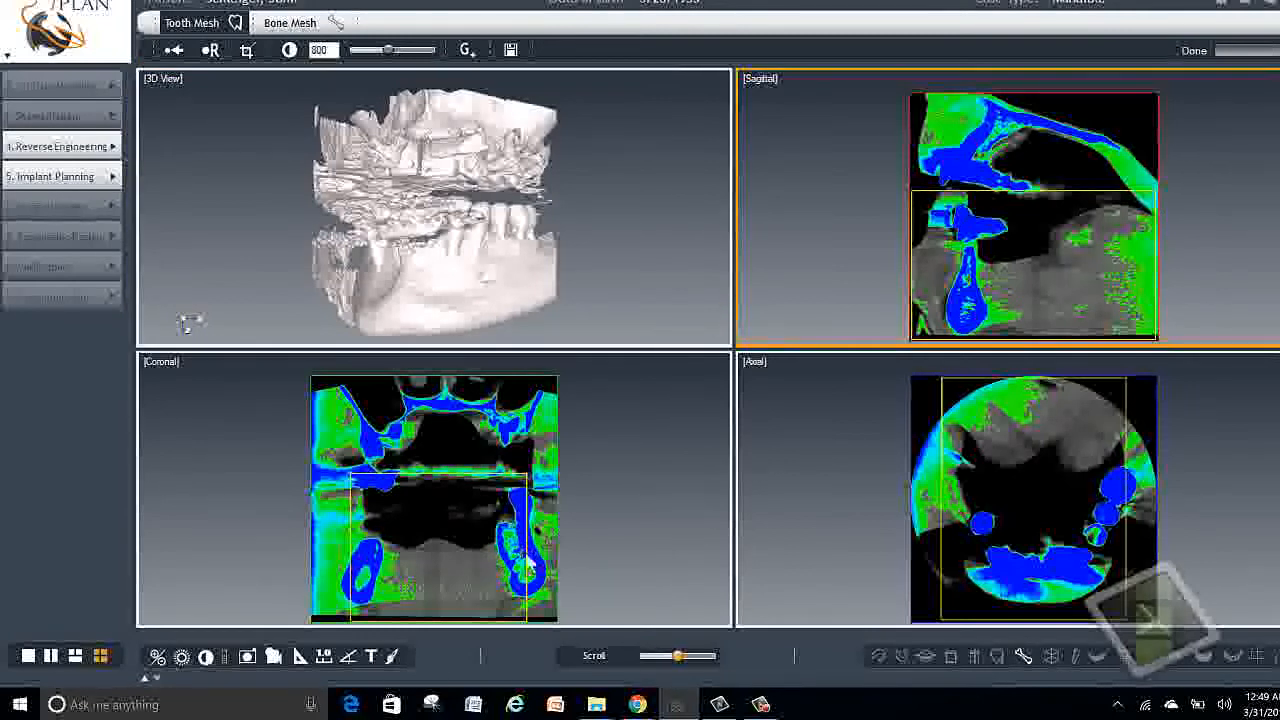
left_click_drag(527, 554, 557, 553)
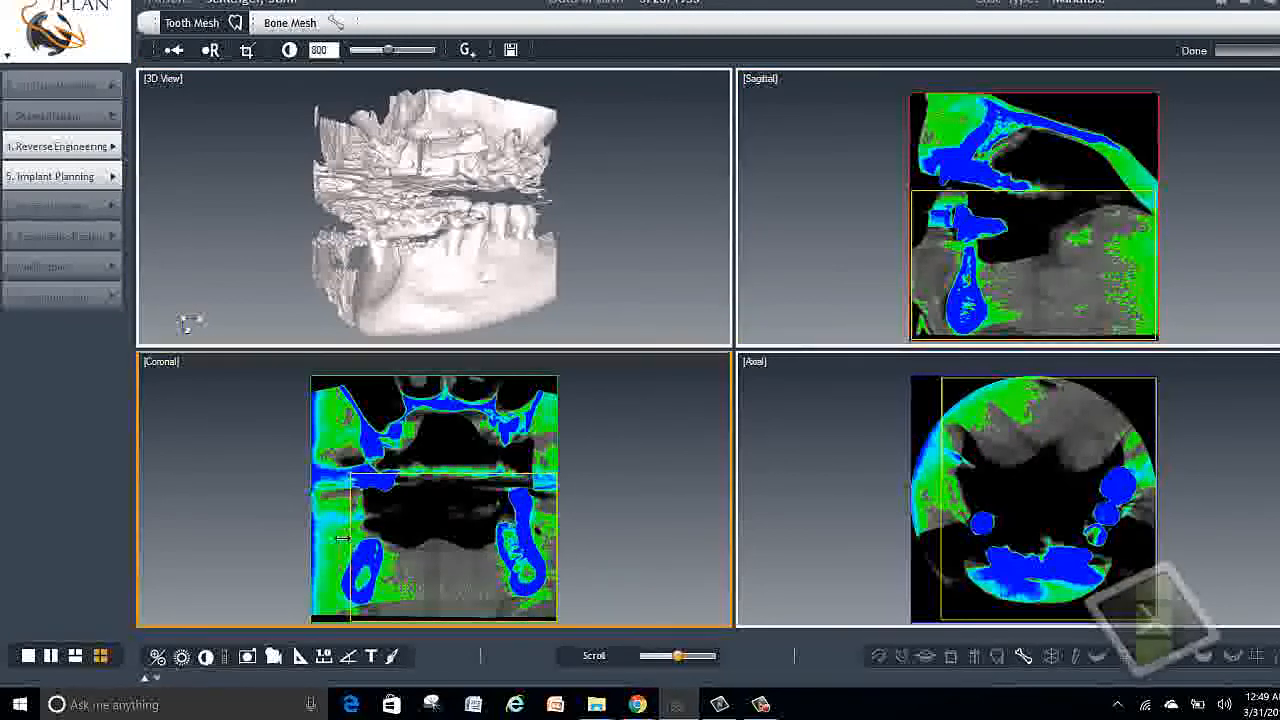
left_click_drag(350, 537, 315, 535)
left_click(248, 52)
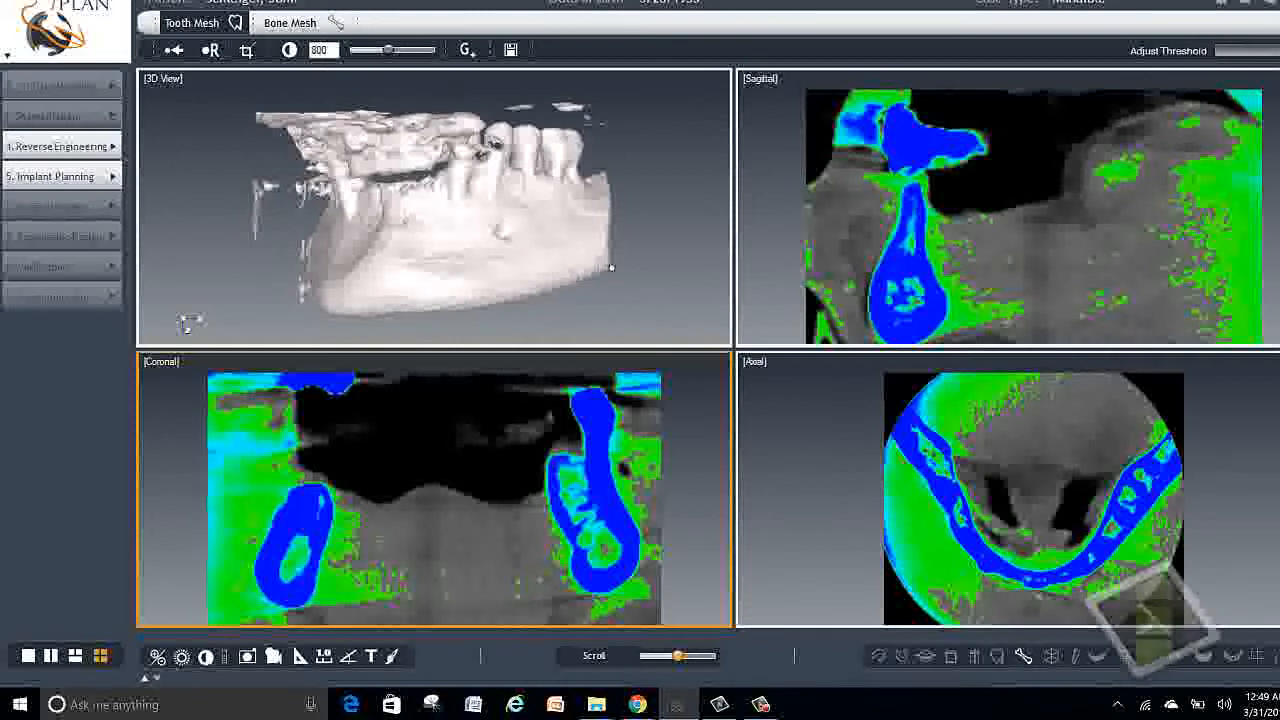
- Inspect the cropped mandible from several sides, show the sagittal slice in the 3D view and scroll it through the jaw
left_click_drag(611, 268, 470, 250)
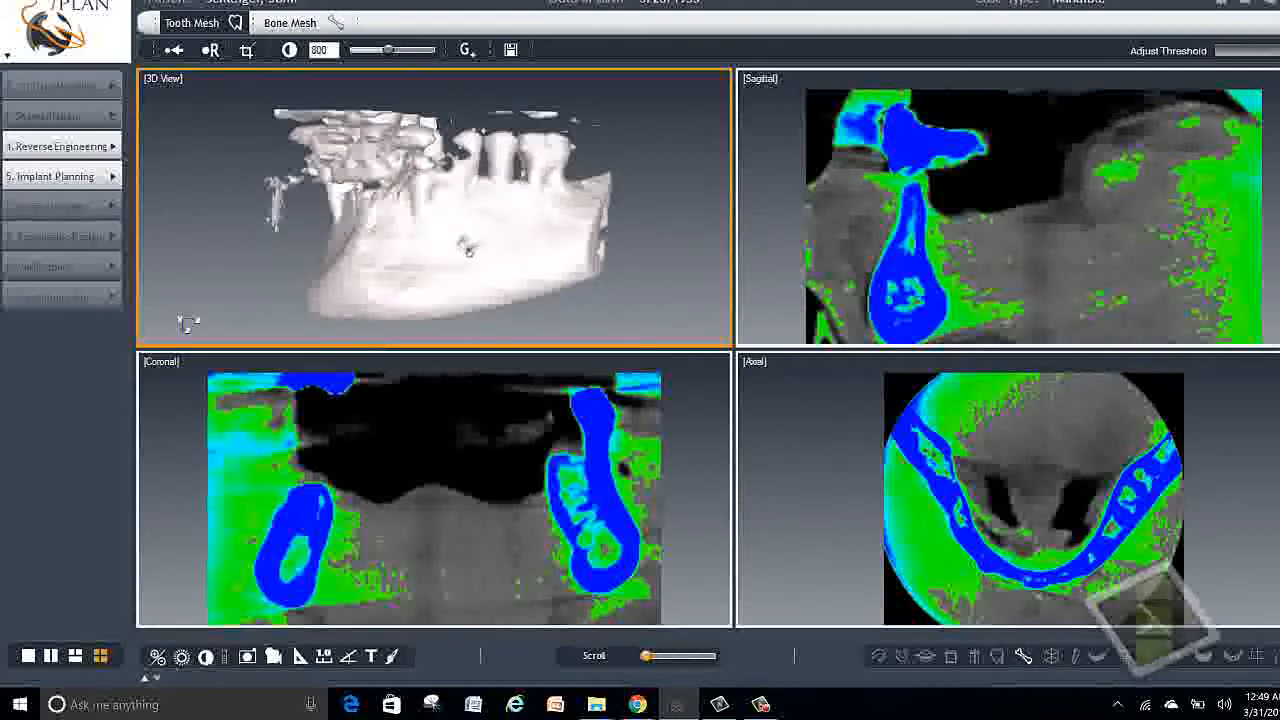
left_click_drag(398, 270, 435, 277)
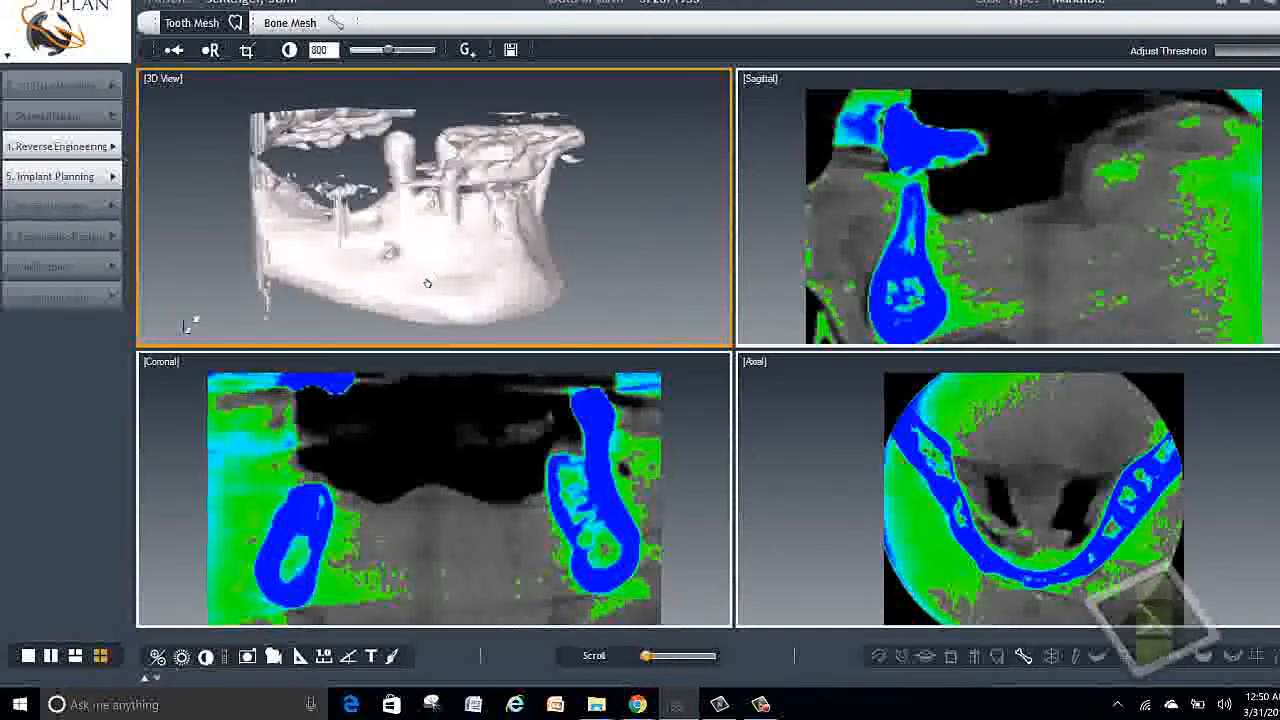
left_click_drag(410, 292, 285, 229)
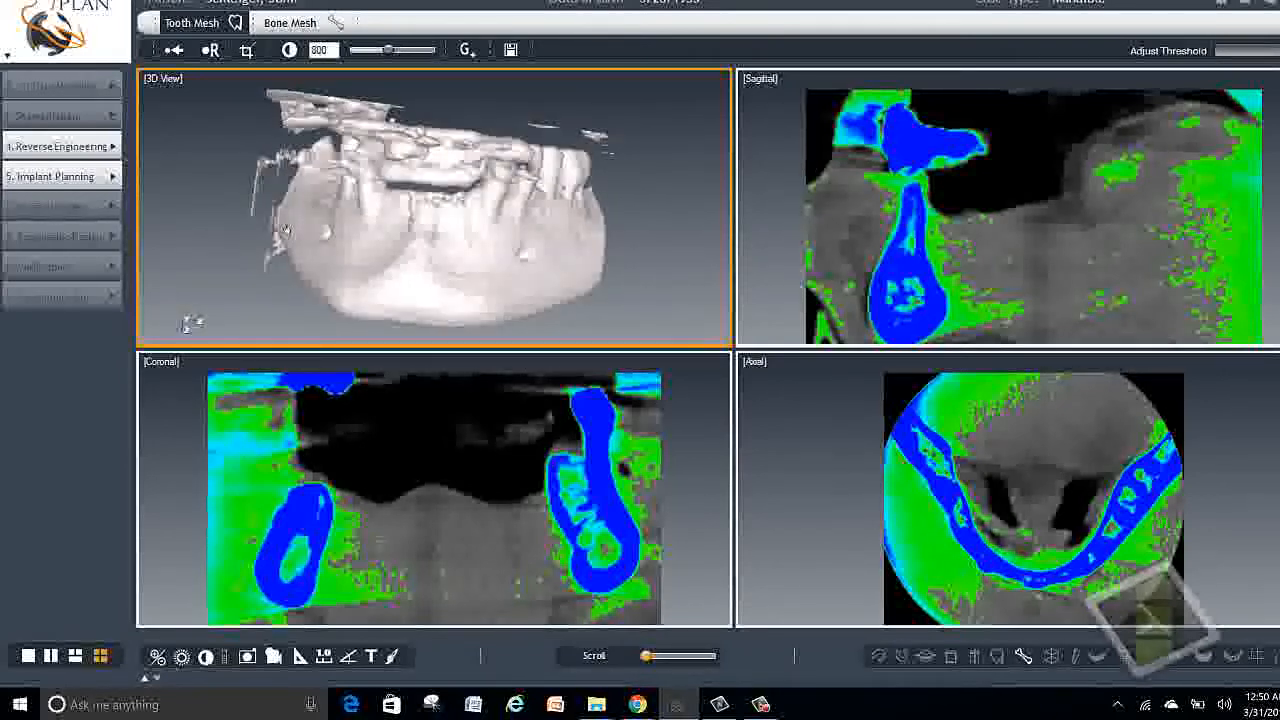
left_click(974, 655)
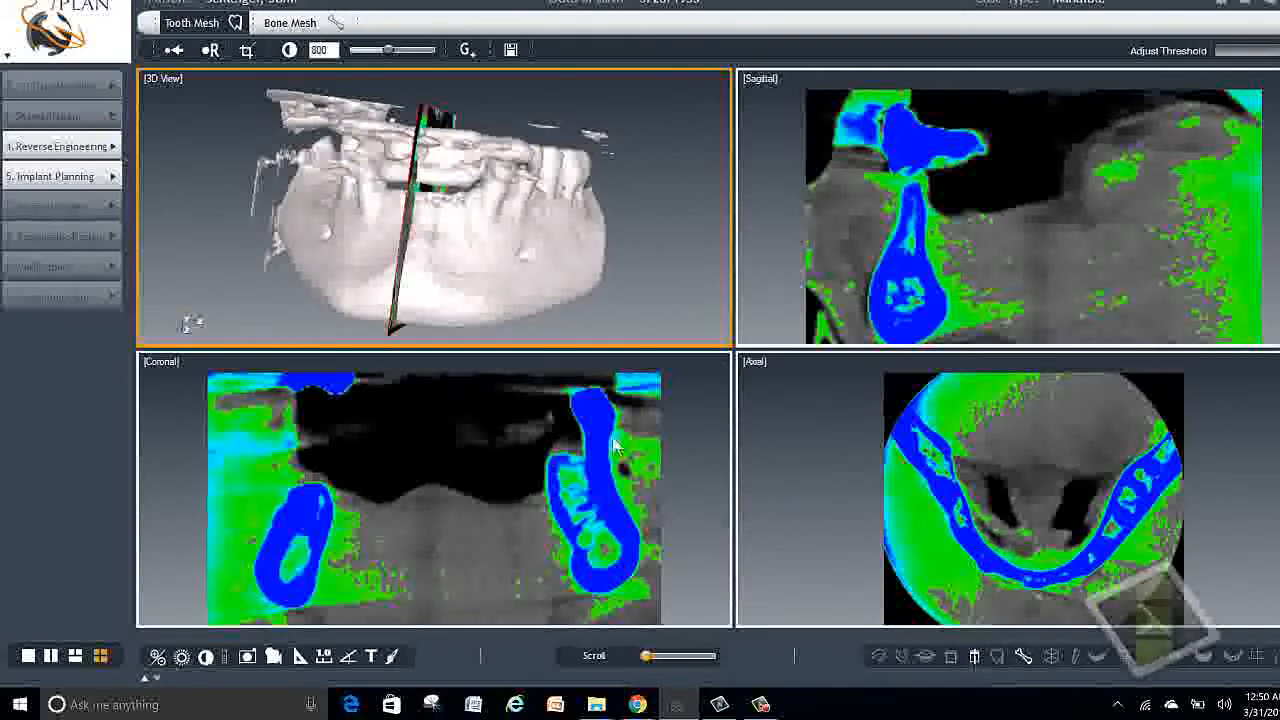
left_click_drag(548, 232, 478, 245)
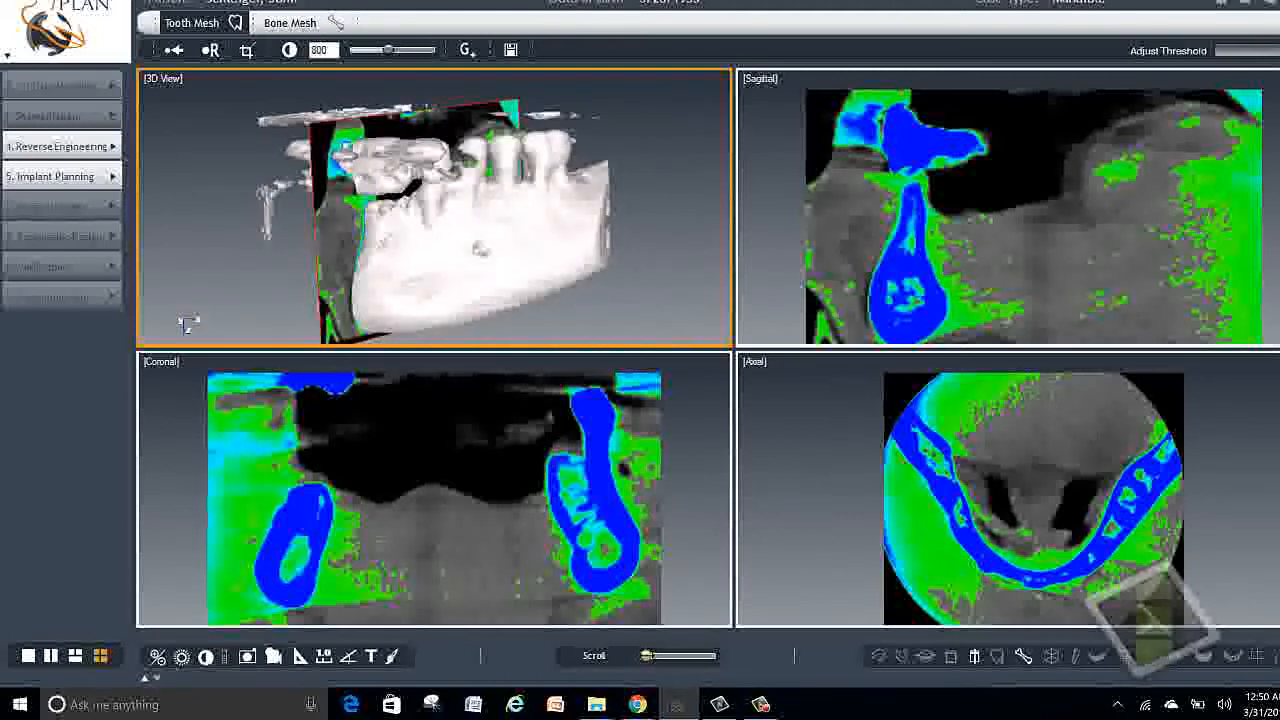
left_click_drag(647, 655, 661, 655)
left_click(851, 220)
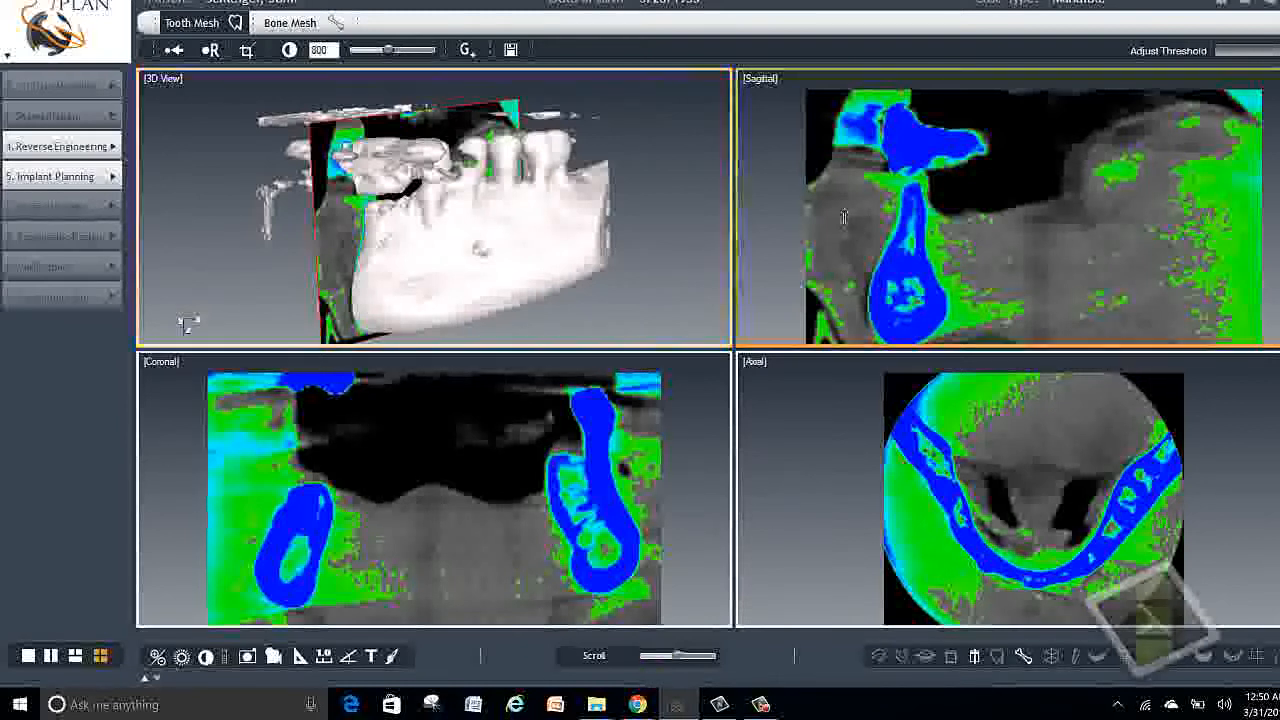
mouse_move(680, 662)
left_mouse_down()
mouse_move(694, 666)
mouse_move(678, 665)
left_mouse_up()
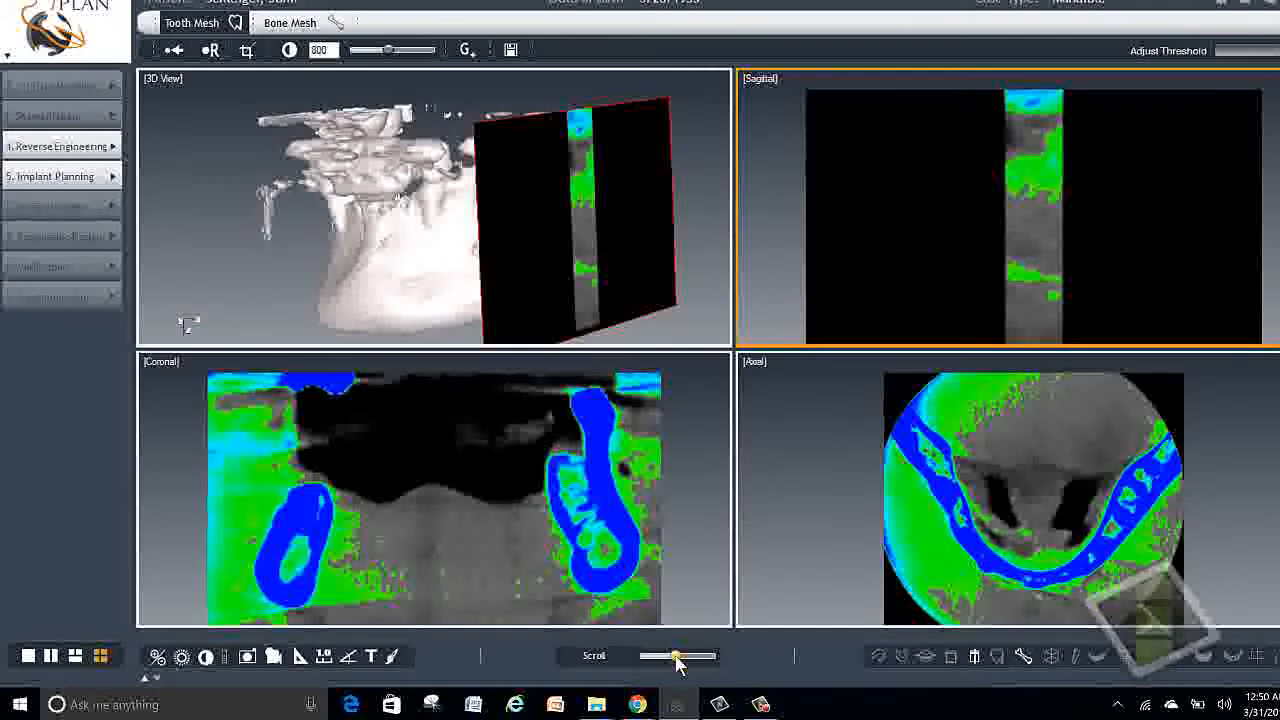
left_click_drag(678, 665, 657, 668)
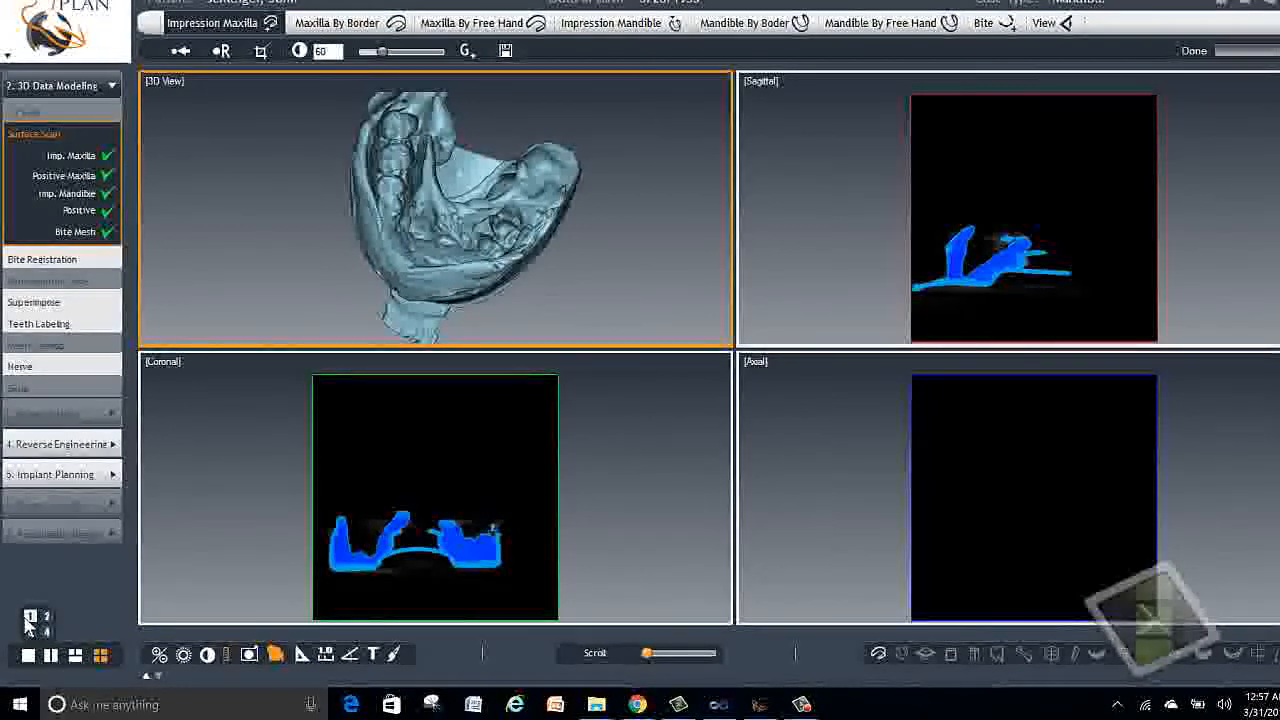
- Enlarge the 3D view to a single window and examine the maxilla impression scan from the tooth side and the back
left_click(28, 620)
left_click_drag(826, 529, 661, 590)
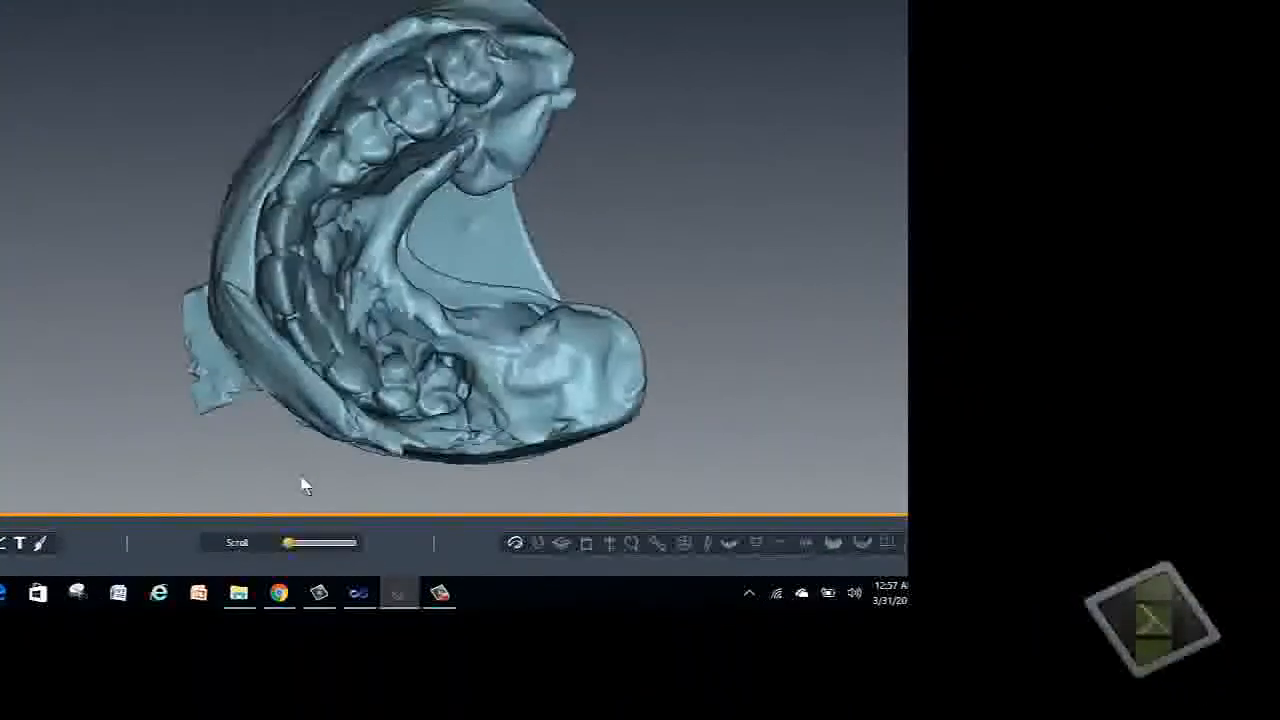
left_click_drag(305, 485, 364, 473)
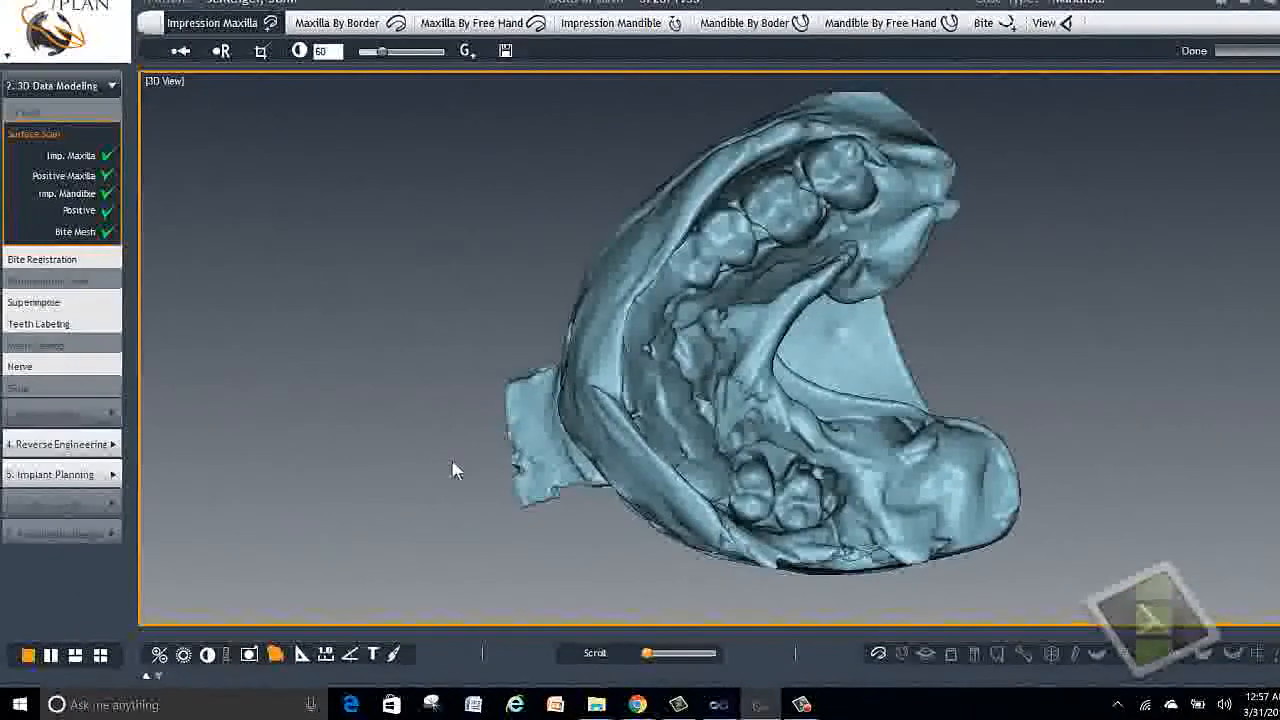
middle_click_drag(453, 470, 394, 374)
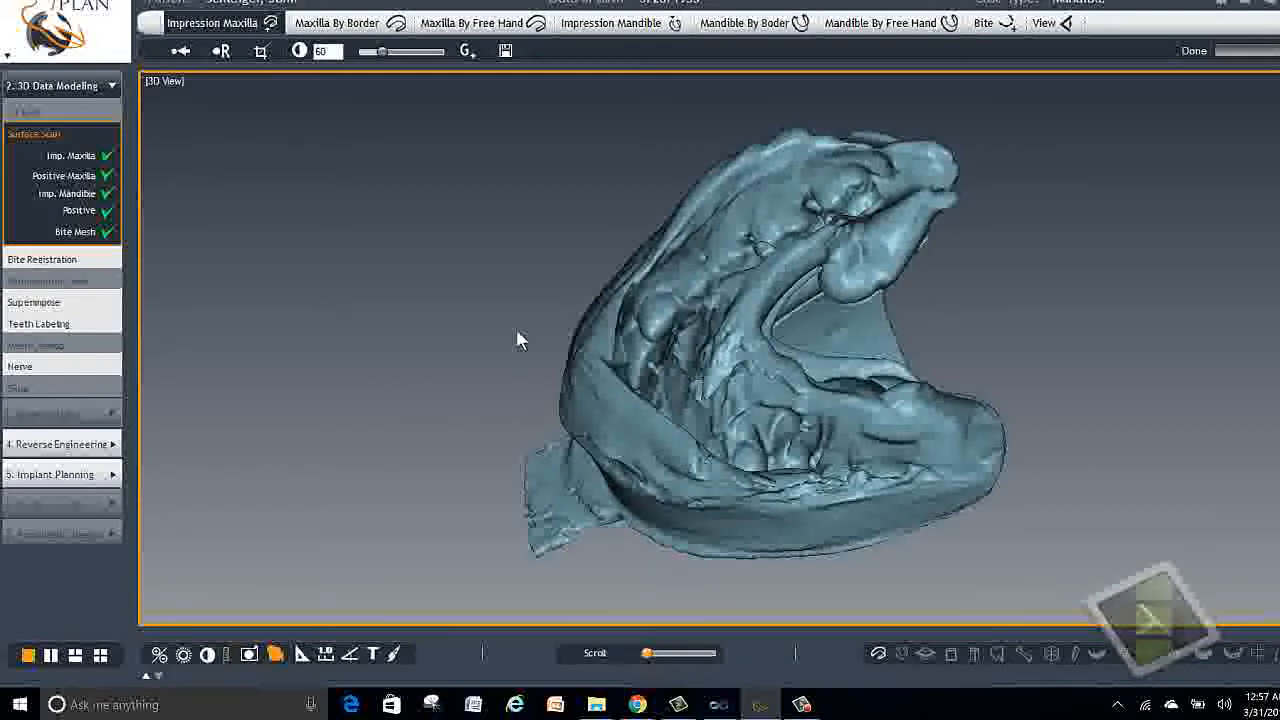
left_click_drag(518, 322, 498, 422)
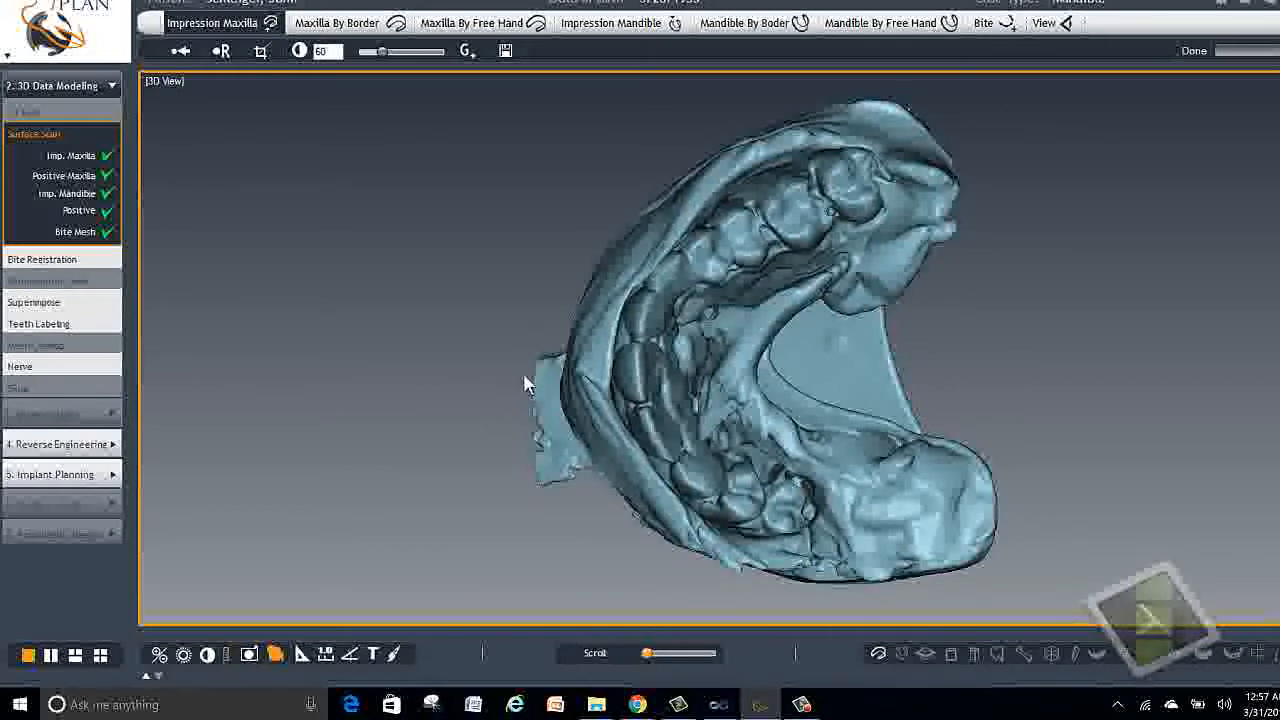
left_click_drag(529, 377, 816, 466)
left_click_drag(868, 507, 641, 467)
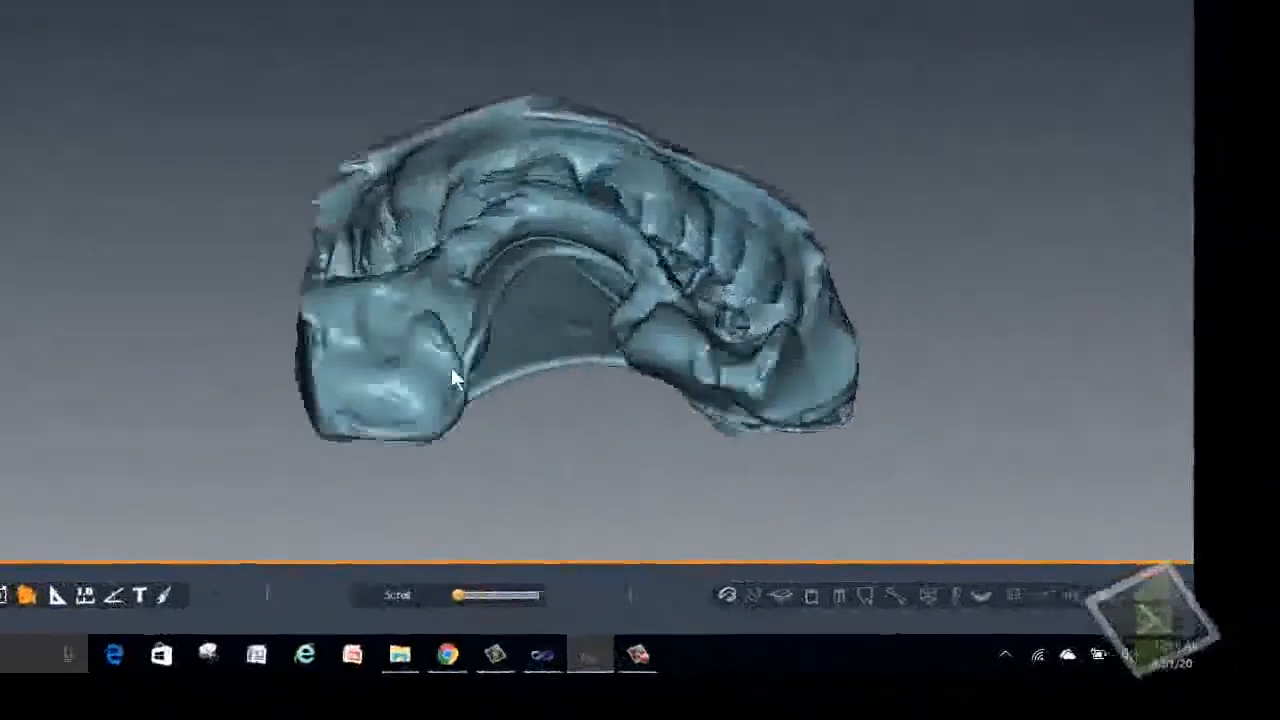
left_click_drag(453, 378, 529, 391)
left_click_drag(438, 334, 427, 254)
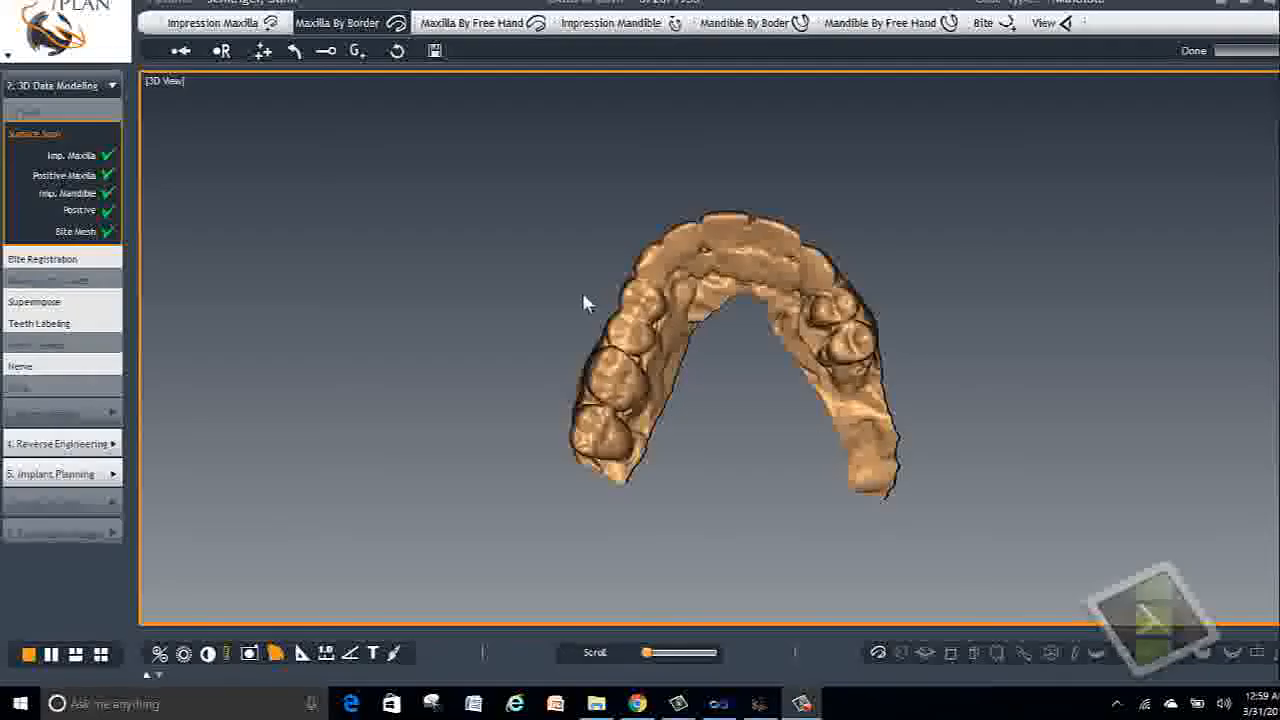
- Examine the positive maxilla model full screen, checking its biting surfaces, palatal side and front teeth
left_click_drag(586, 300, 609, 266)
key("F11")
left_click_drag(626, 423, 465, 407)
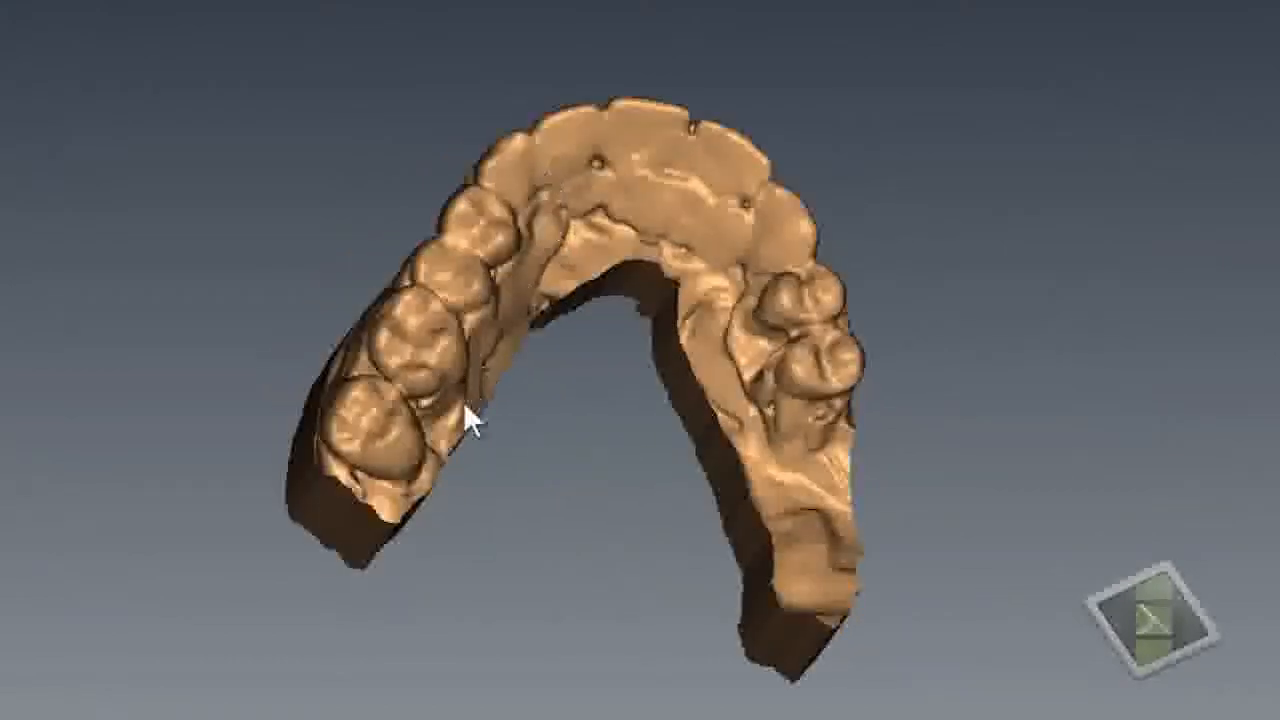
left_click_drag(690, 472, 448, 379)
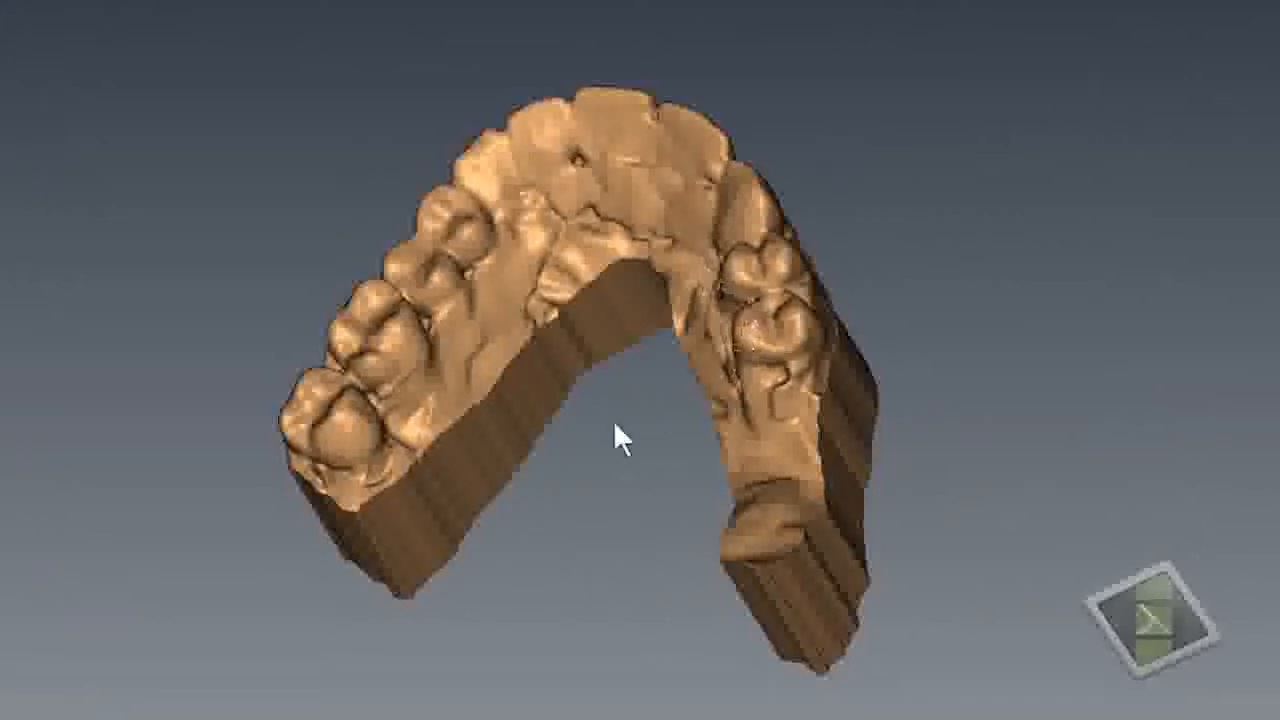
left_click_drag(591, 463, 809, 393)
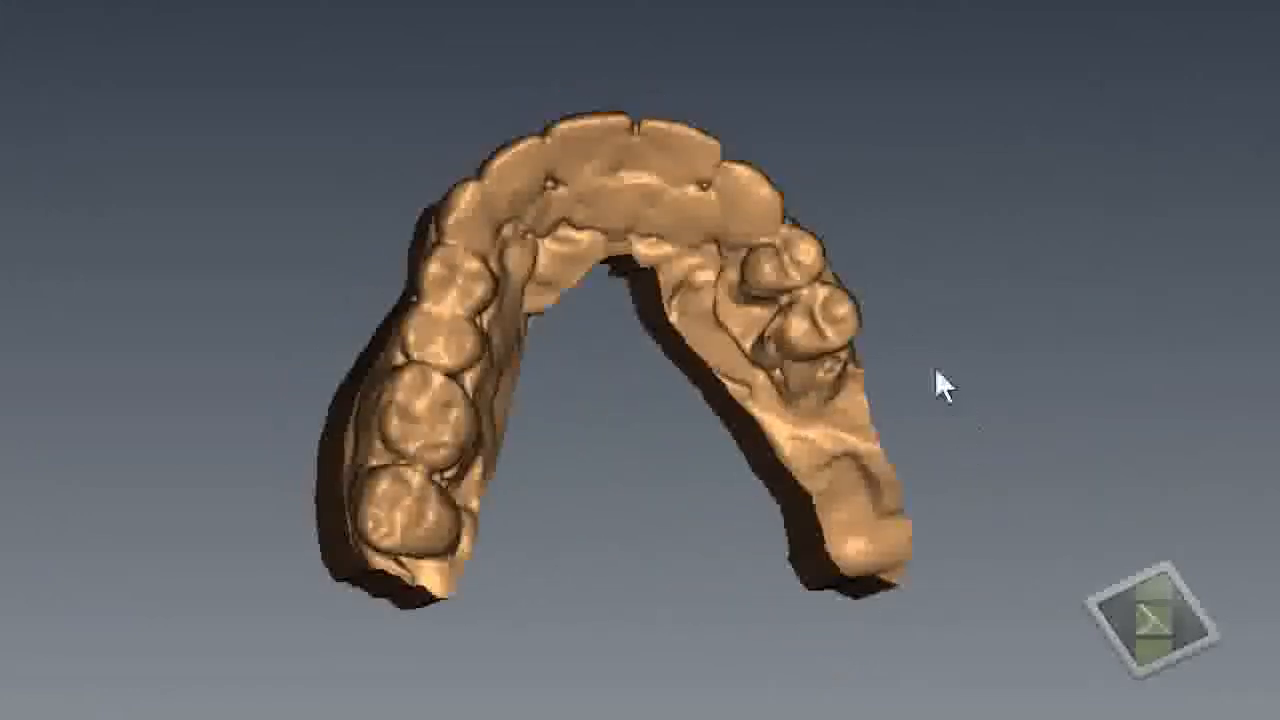
left_click_drag(763, 531, 382, 378)
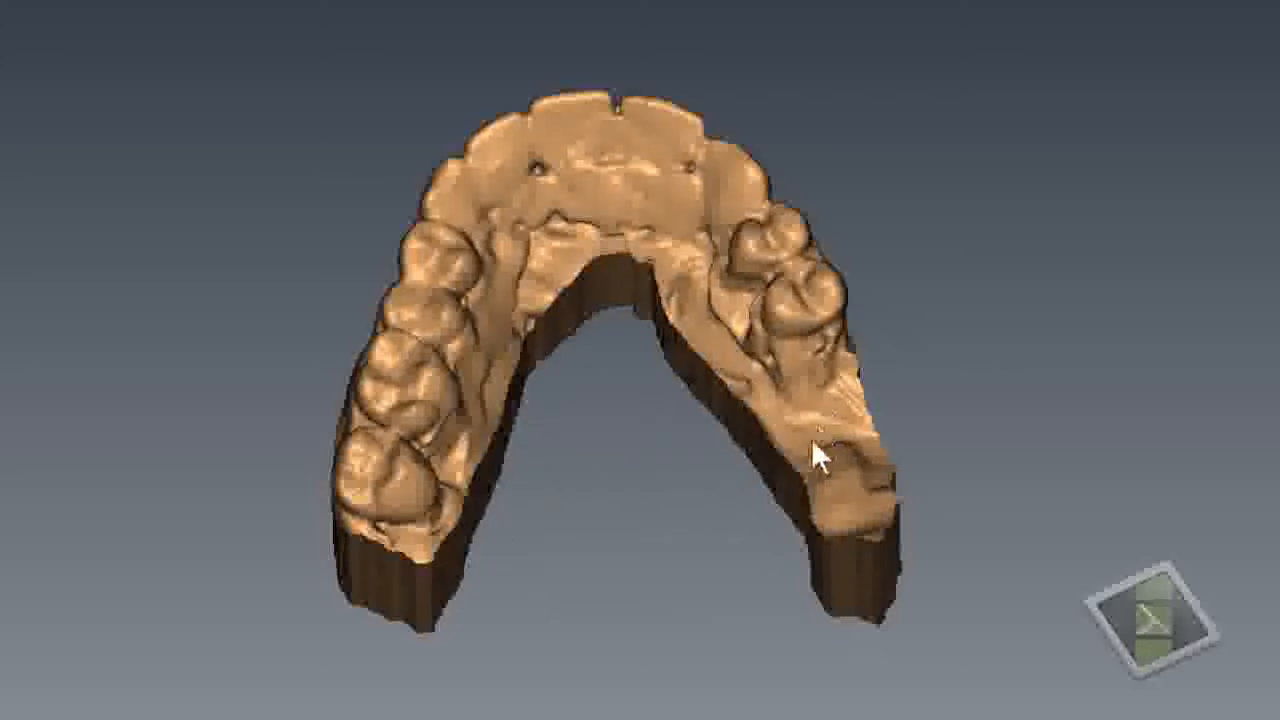
left_click_drag(811, 438, 766, 398)
left_click_drag(673, 296, 672, 410)
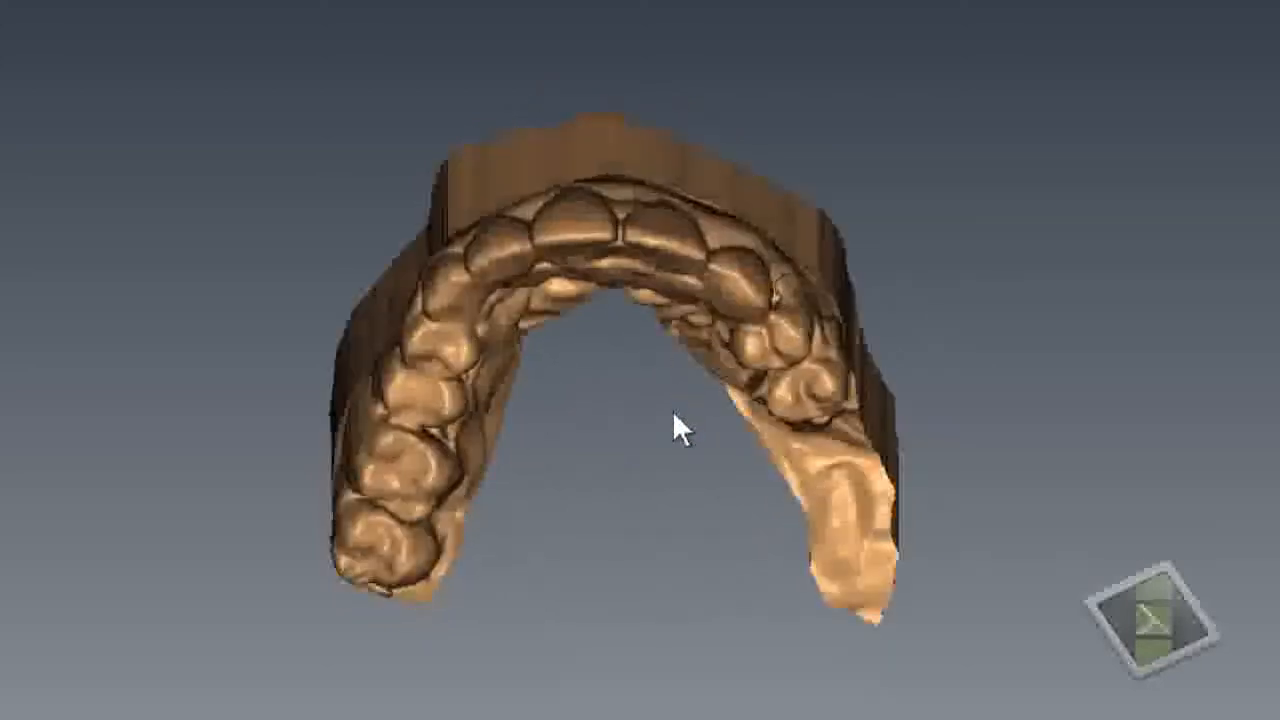
left_click_drag(671, 300, 651, 466)
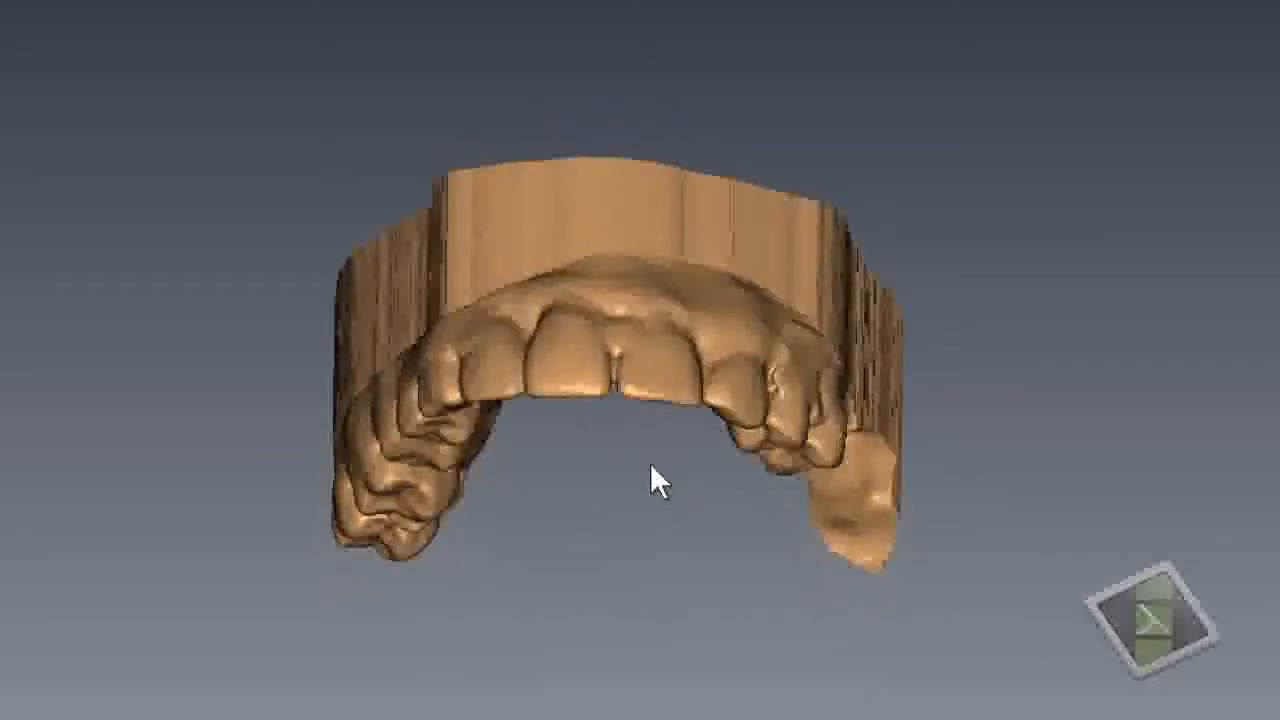
left_click_drag(649, 320, 628, 450)
left_click_drag(731, 449, 523, 429)
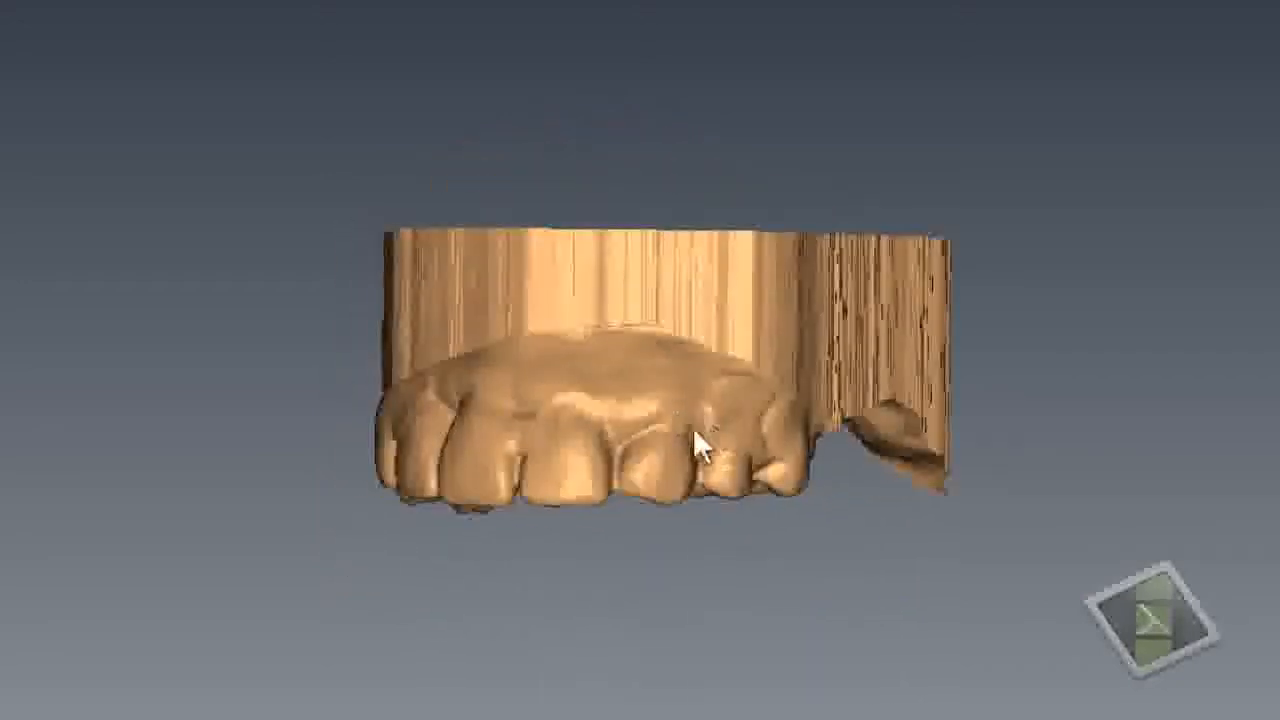
left_click_drag(697, 446, 580, 414)
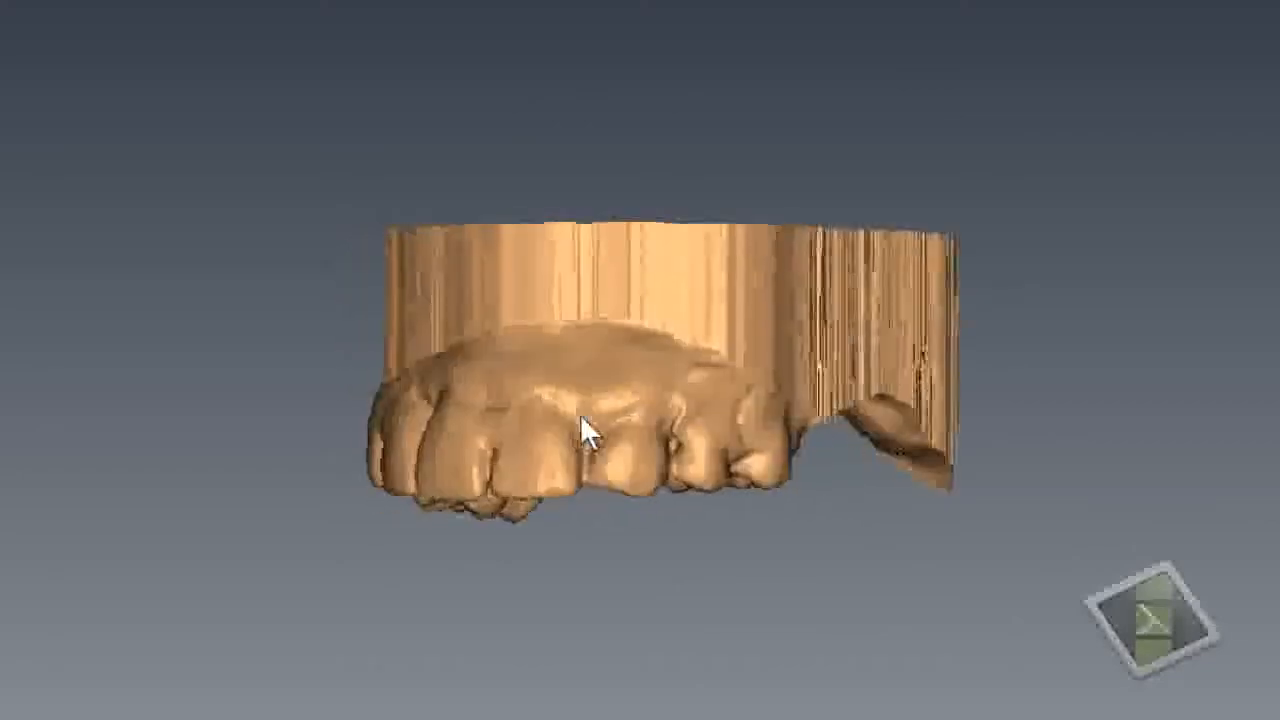
left_click_drag(752, 458, 371, 380)
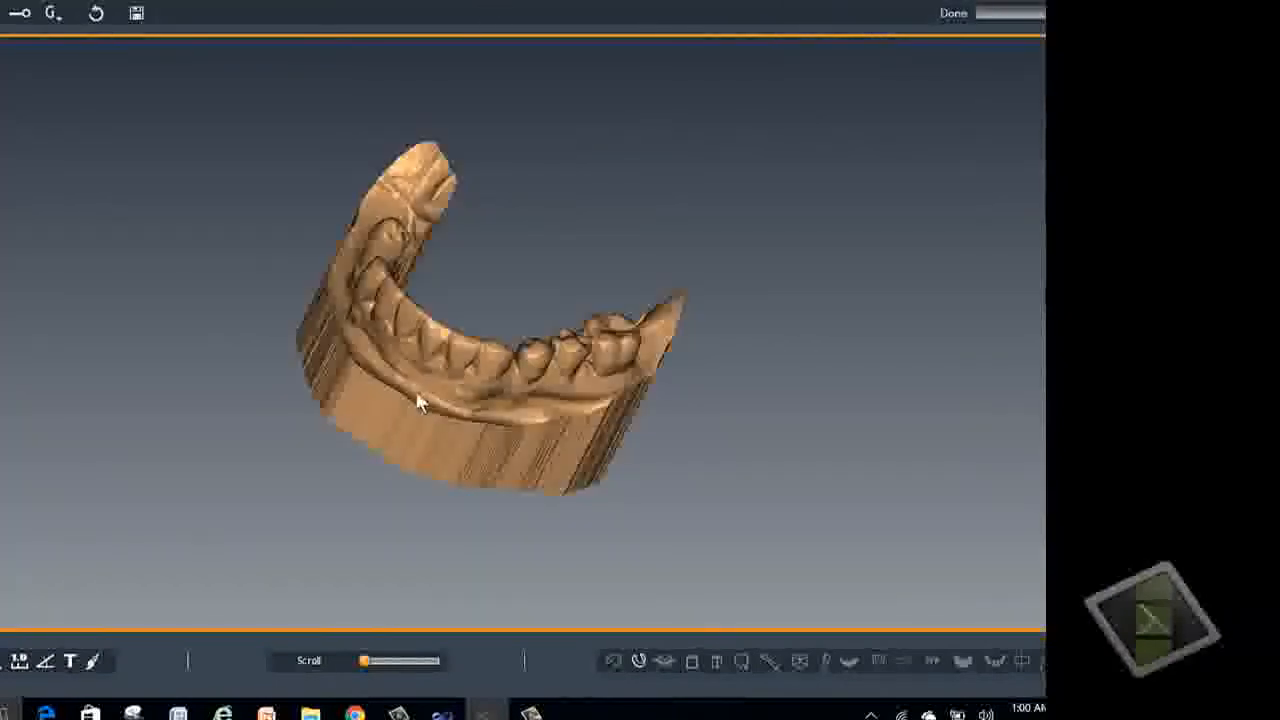
- Examine the positive mandible model from the front, above and both sides, including the isolated tooth and the toothless ridge
left_click_drag(417, 394, 373, 258)
left_click_drag(415, 314, 353, 376)
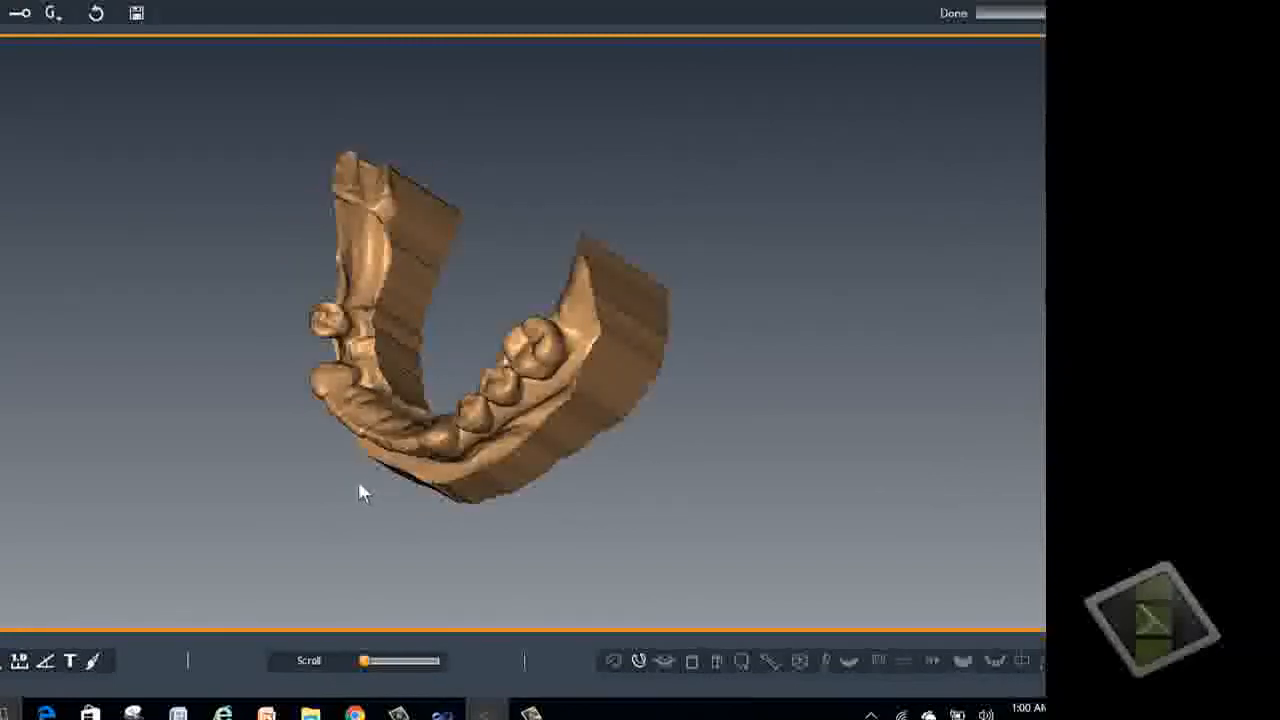
left_click_drag(360, 488, 318, 547)
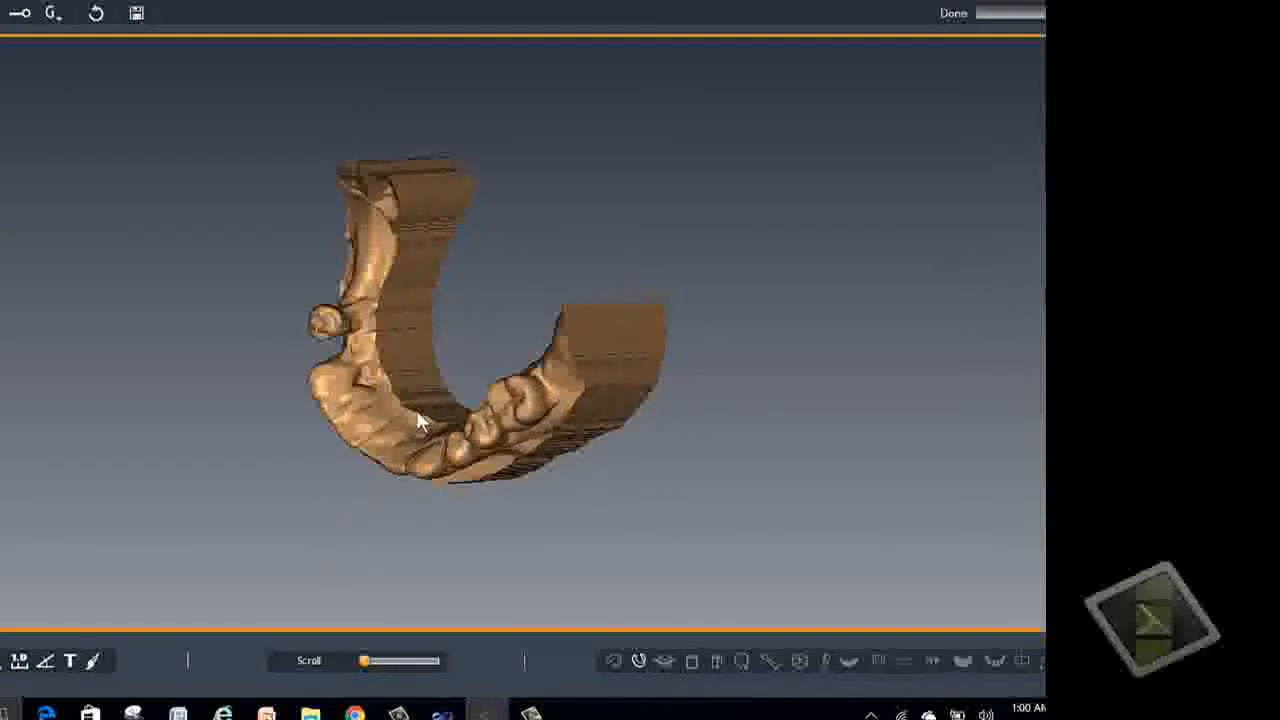
left_click_drag(391, 511, 300, 283)
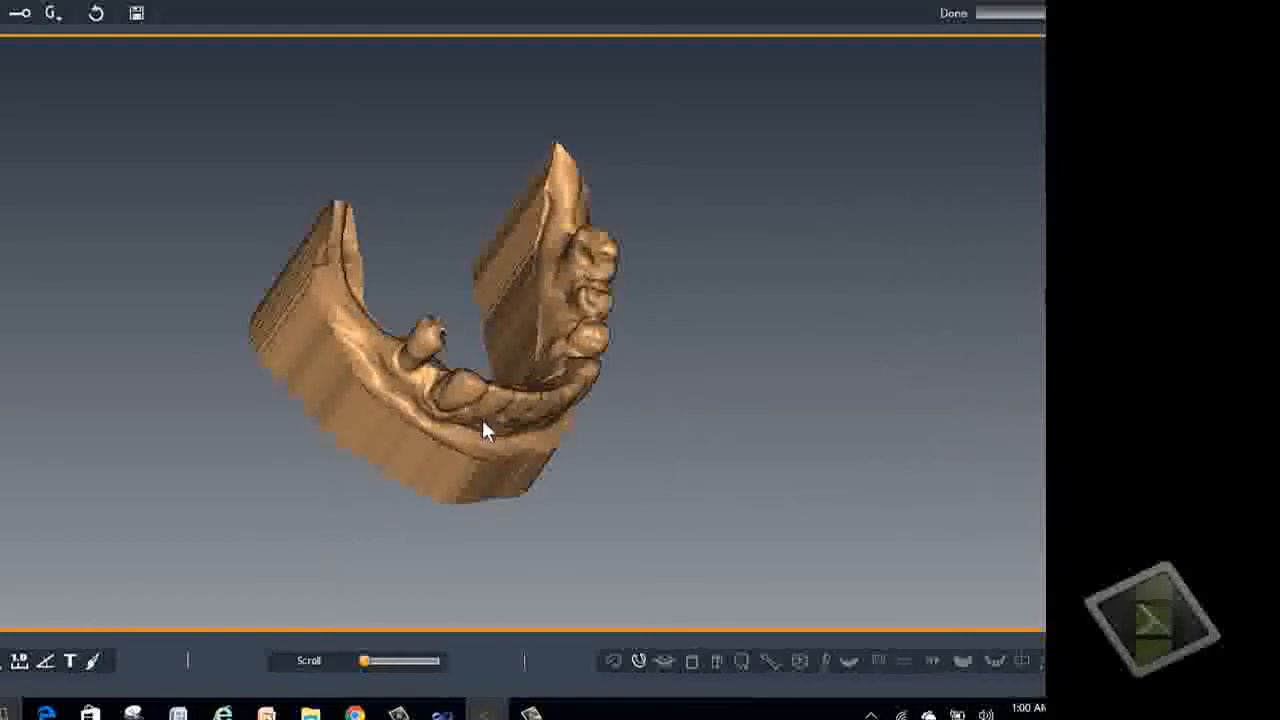
left_click_drag(482, 430, 424, 468)
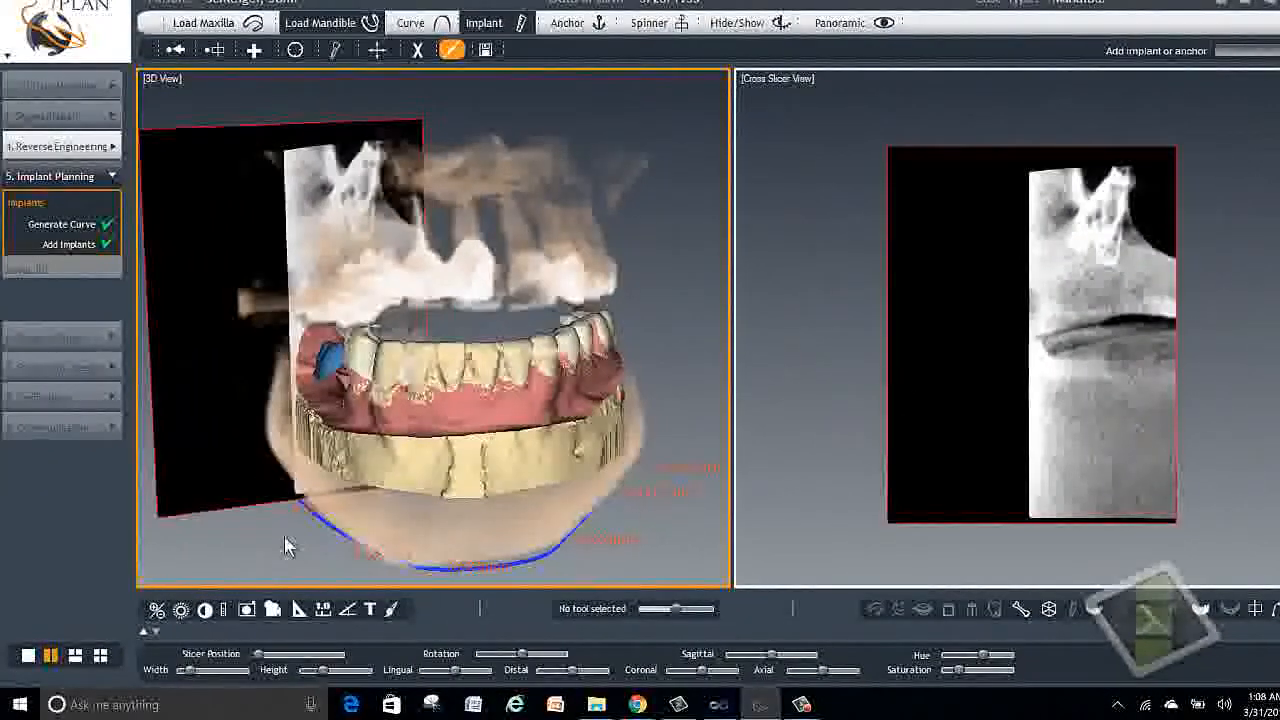
- View the implant planning model from the side and toggle the solid mandible bone mesh, leaving it hidden to expose the nerve canal
left_click_drag(284, 536, 389, 525)
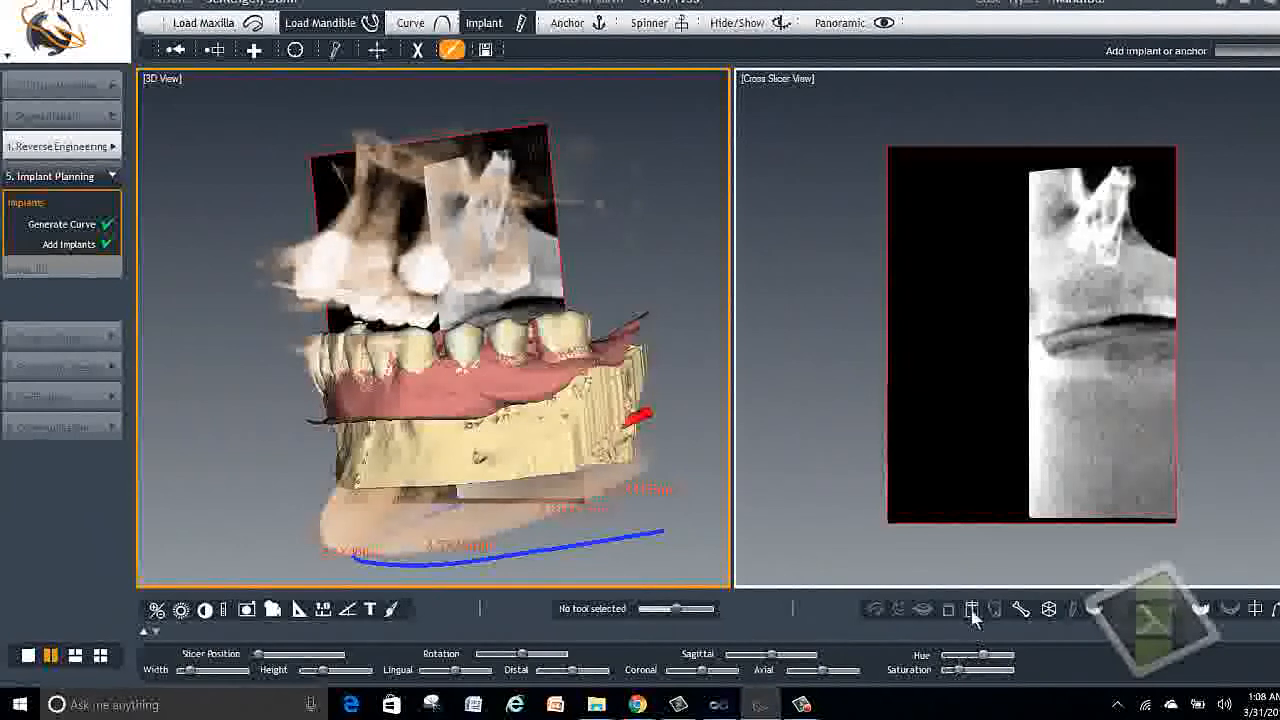
left_click(1020, 610)
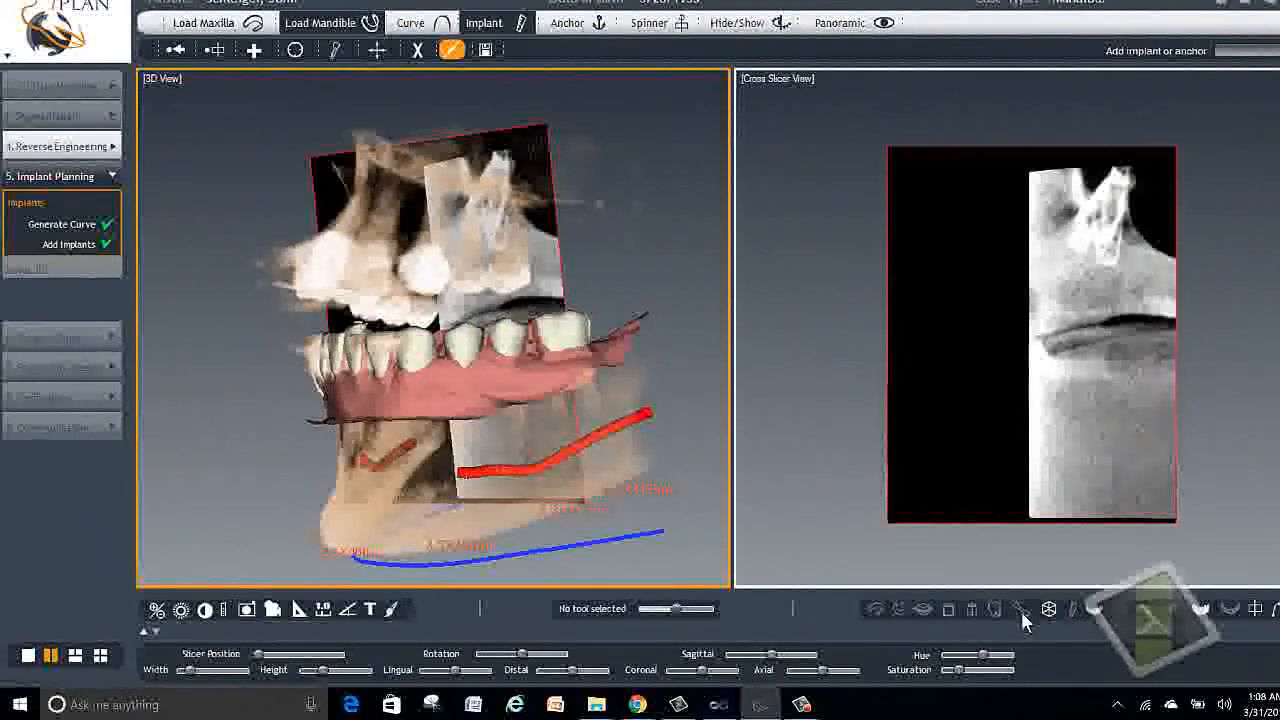
left_click(1020, 610)
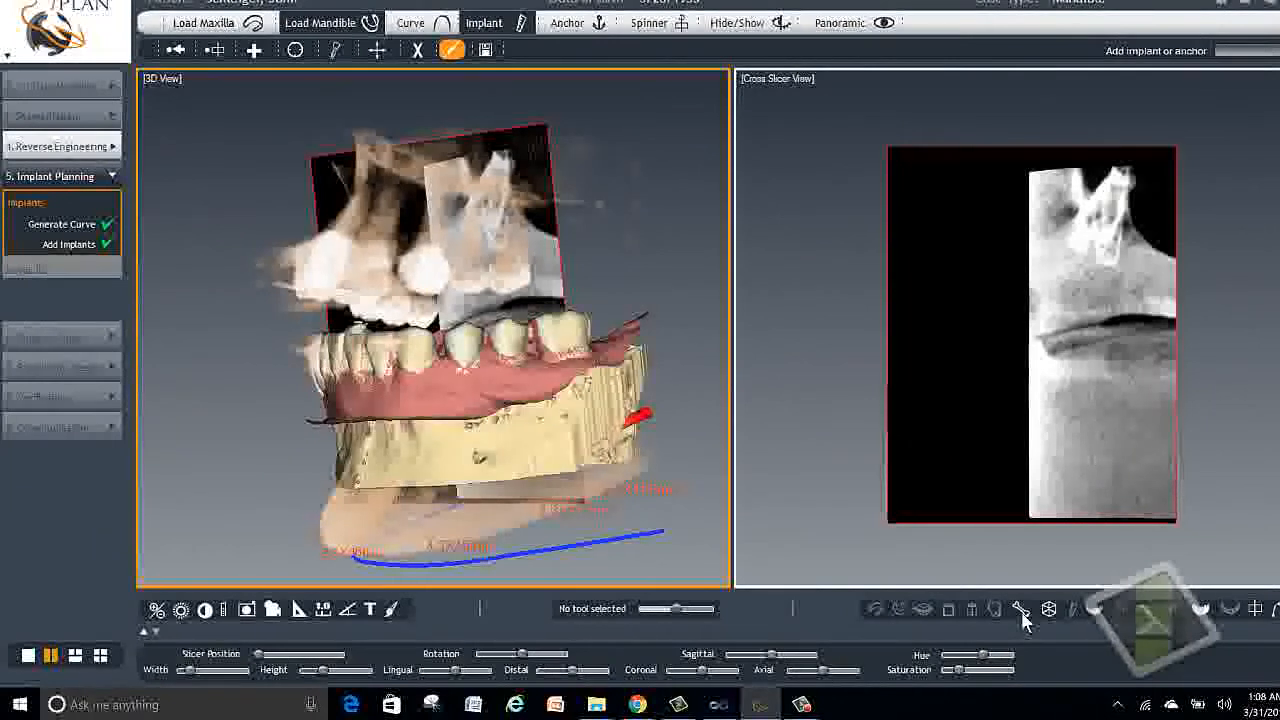
left_click(1020, 610)
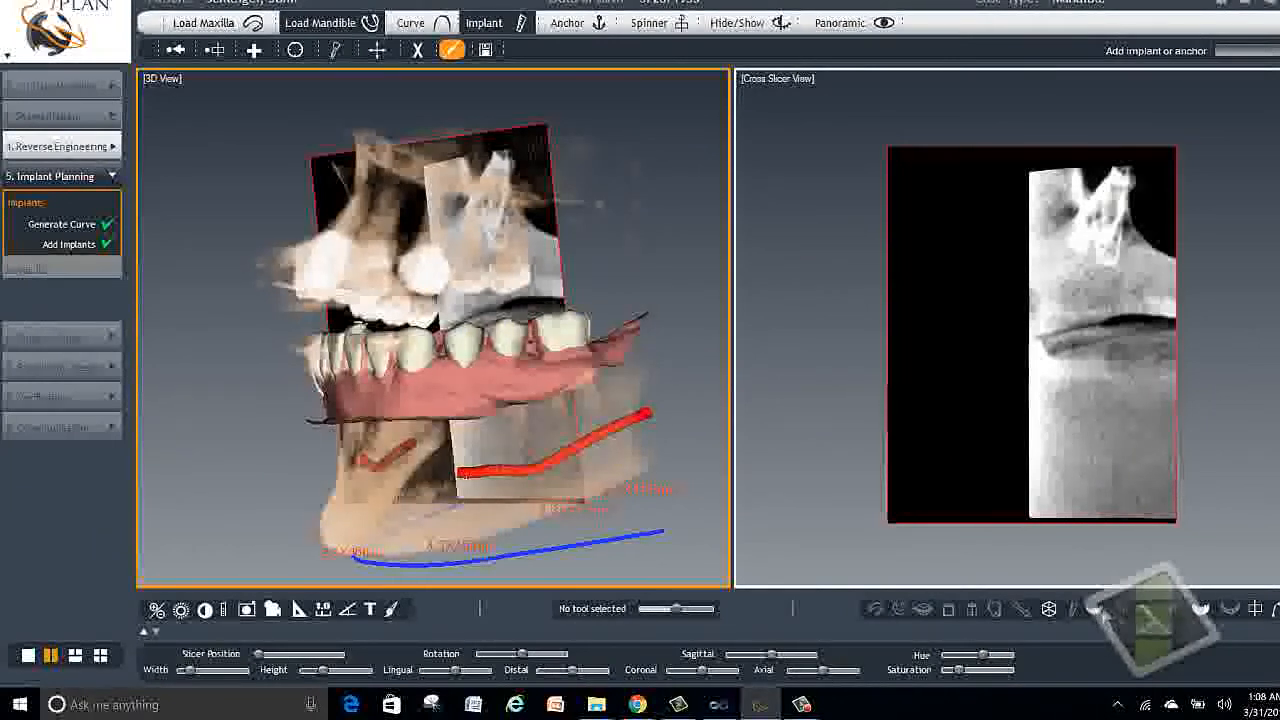
- Toggle the mandible gum model and virtual teeth, leaving both hidden so only the CT bone volume remains
left_click(1097, 612)
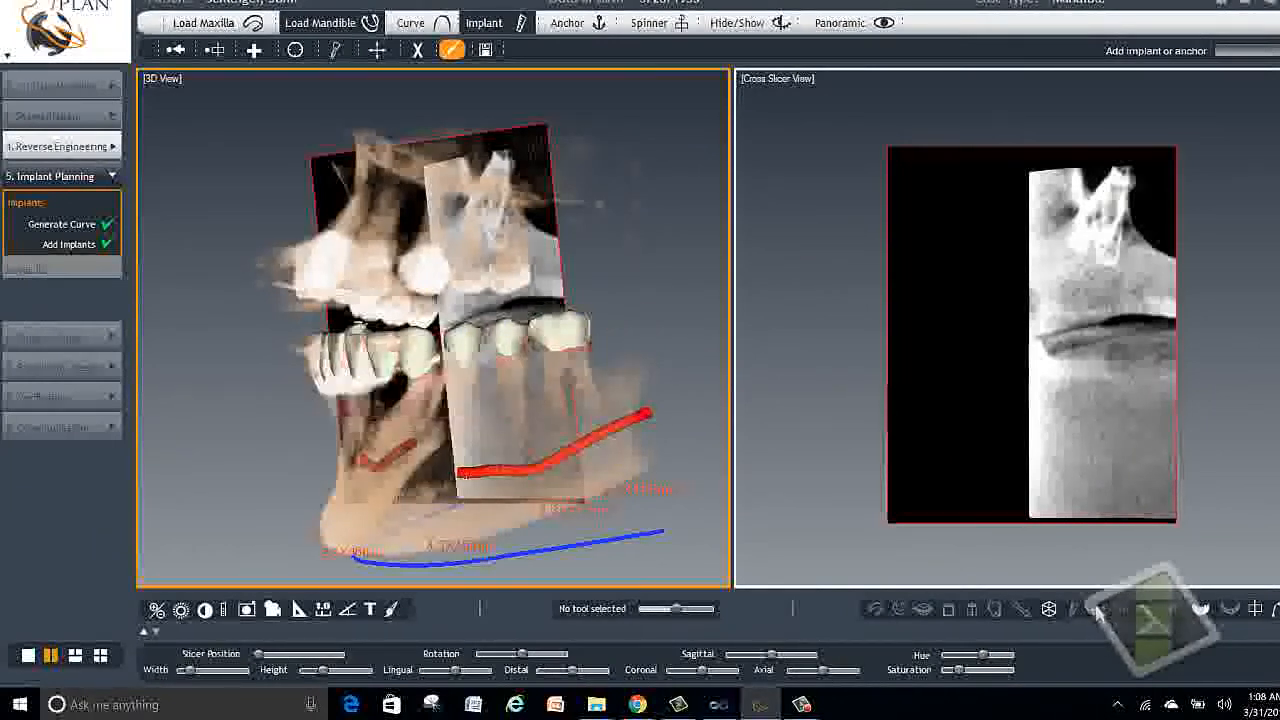
left_click(1097, 612)
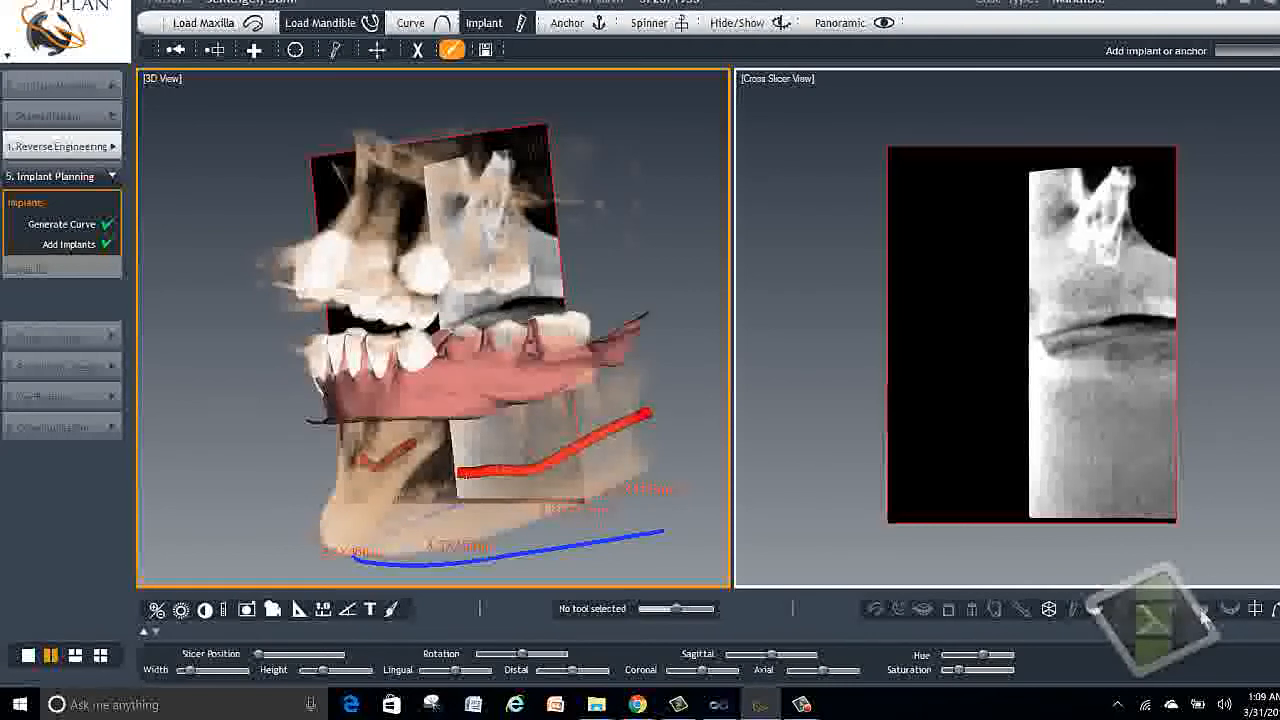
left_click(1099, 613)
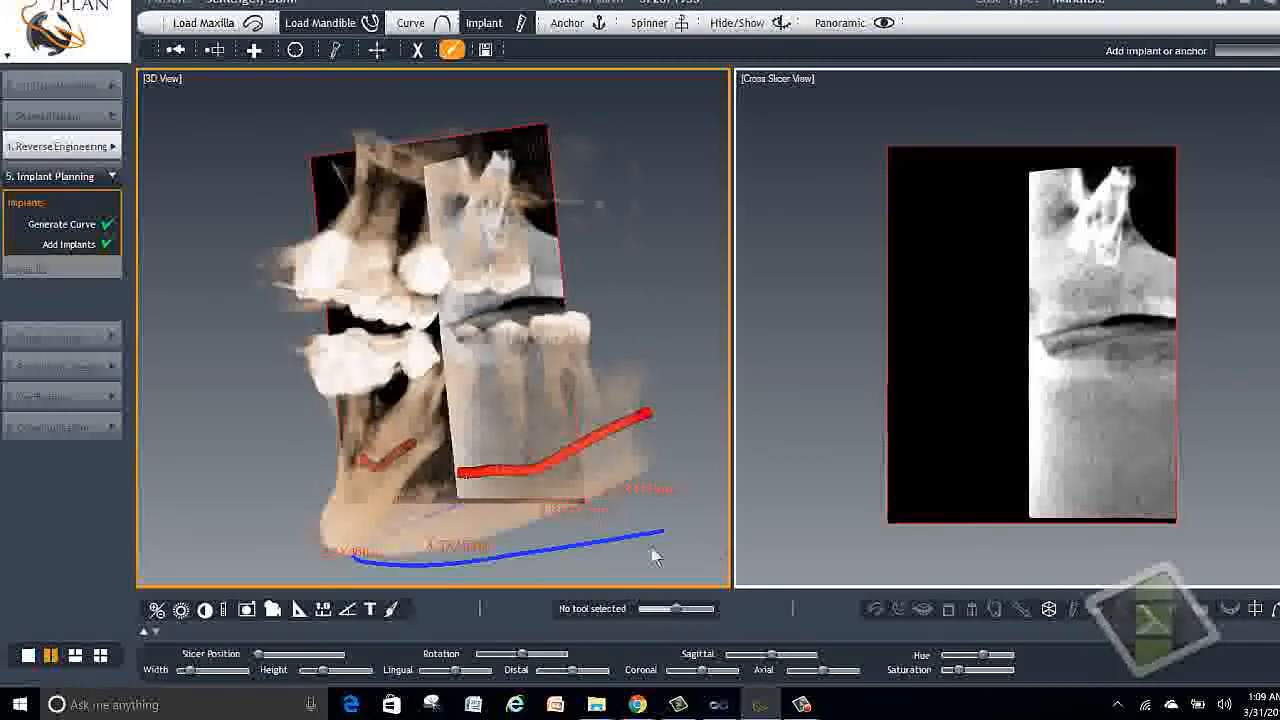
- Examine the CT bone volume and both nerve canals from the front and both sides of the jaw
left_click_drag(411, 530, 506, 509)
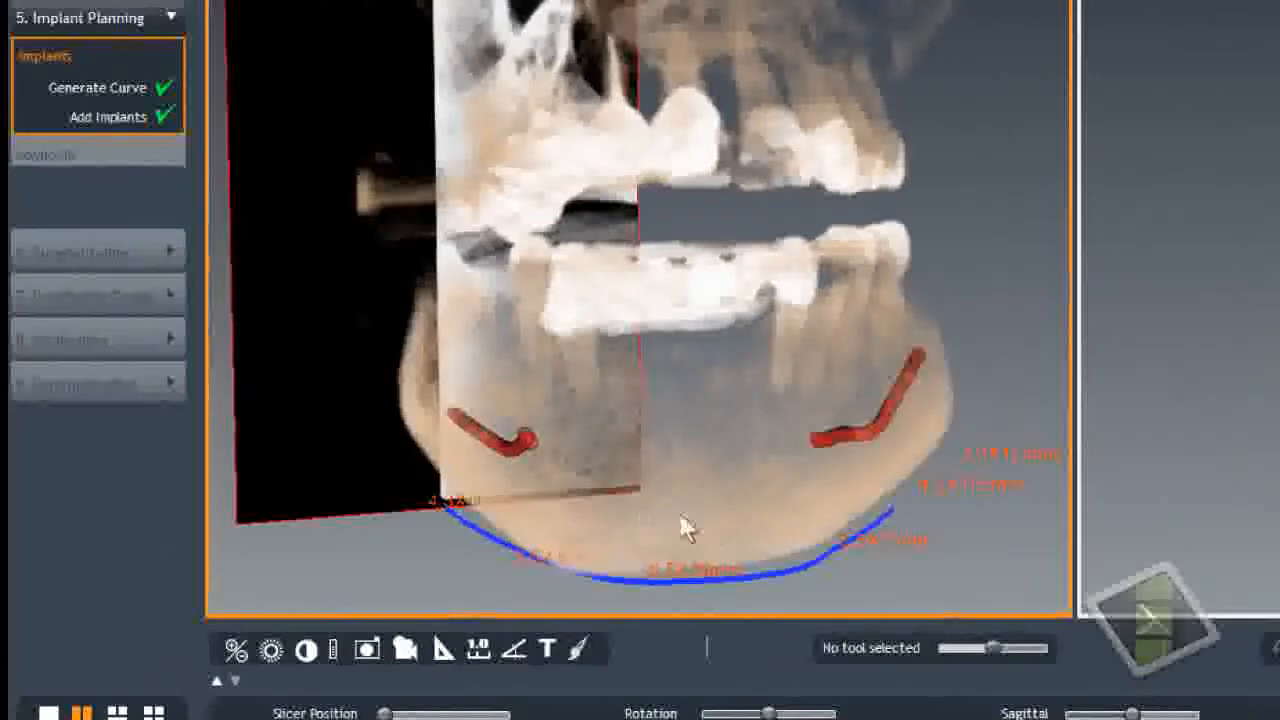
left_click_drag(686, 523, 852, 515)
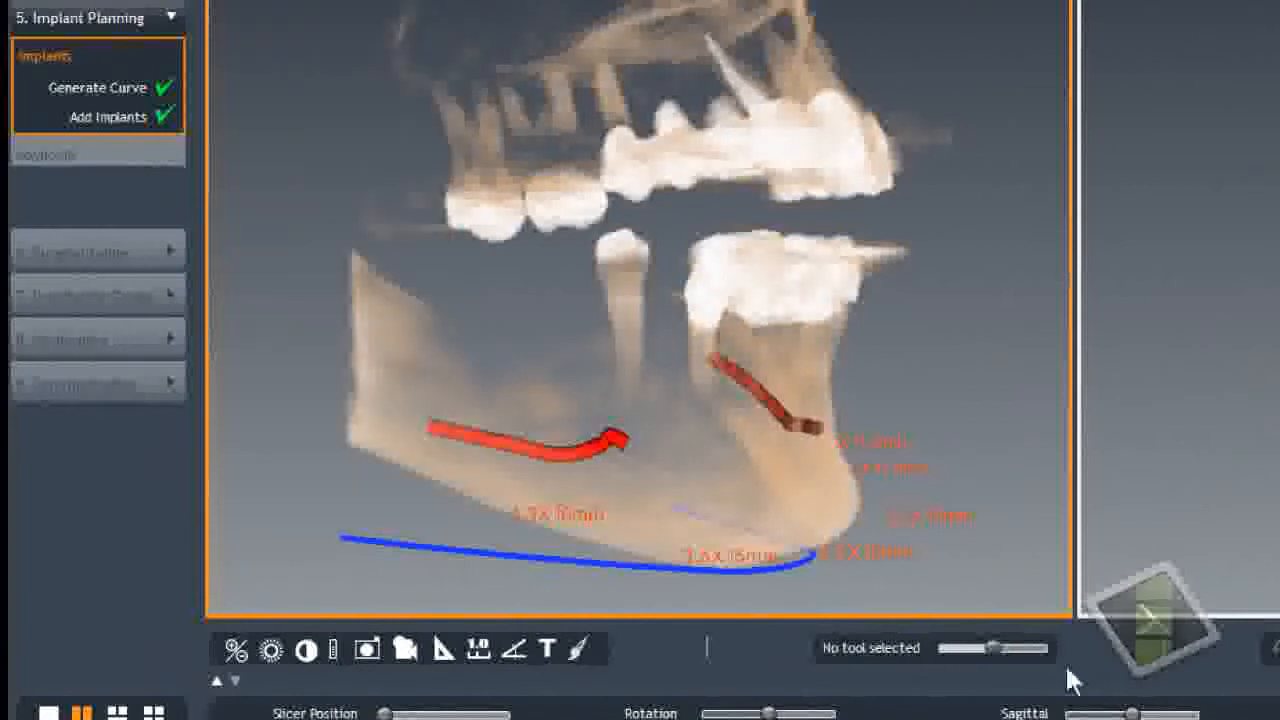
left_click_drag(563, 522, 660, 502)
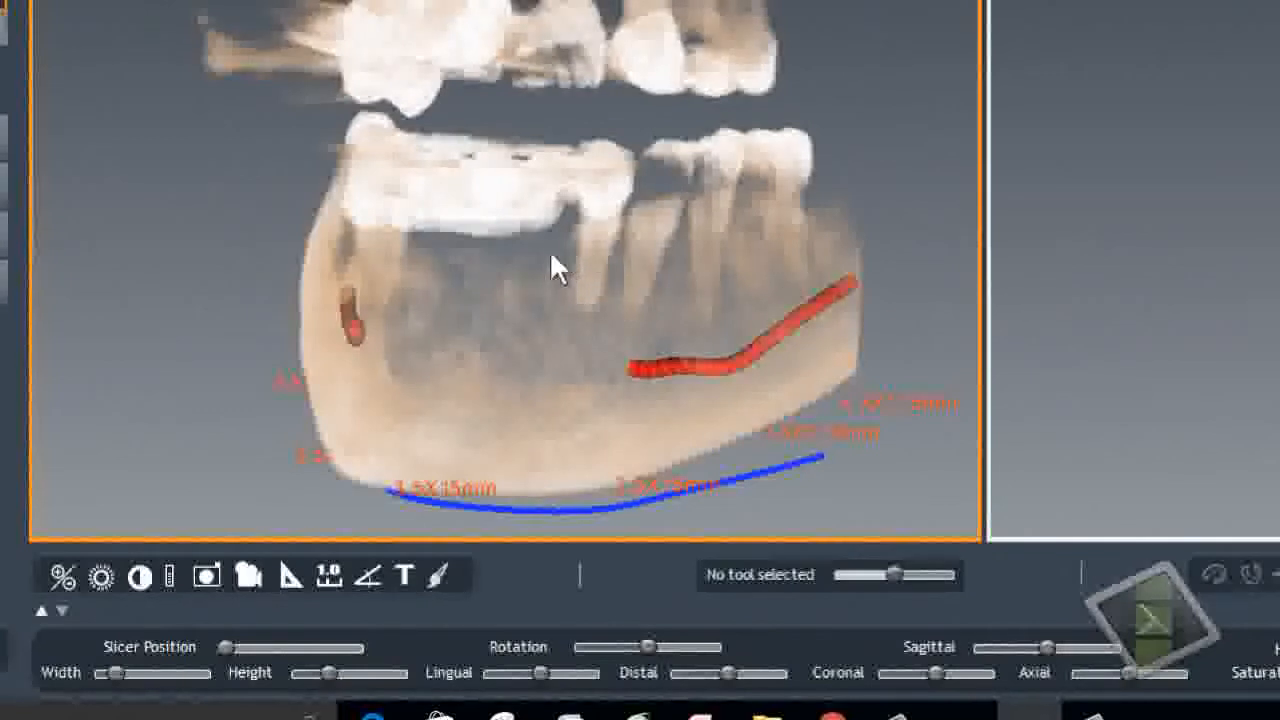
left_click_drag(694, 251, 657, 260)
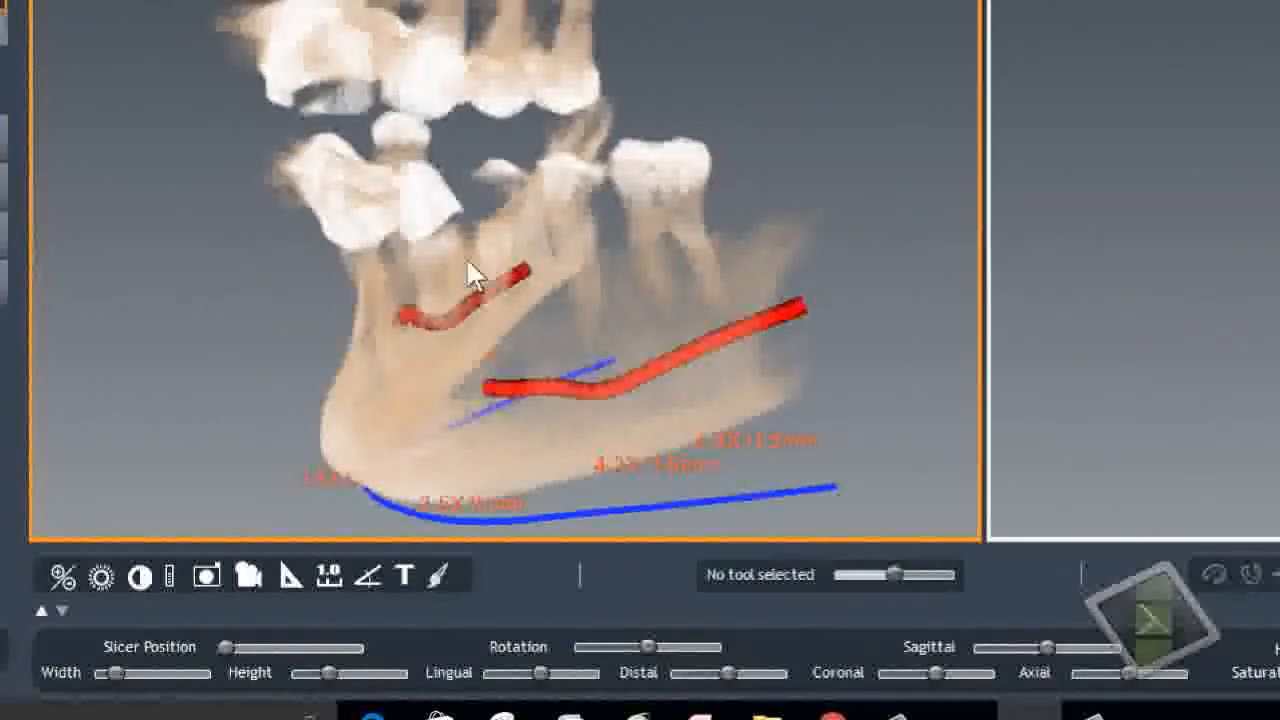
left_click_drag(306, 337, 546, 309)
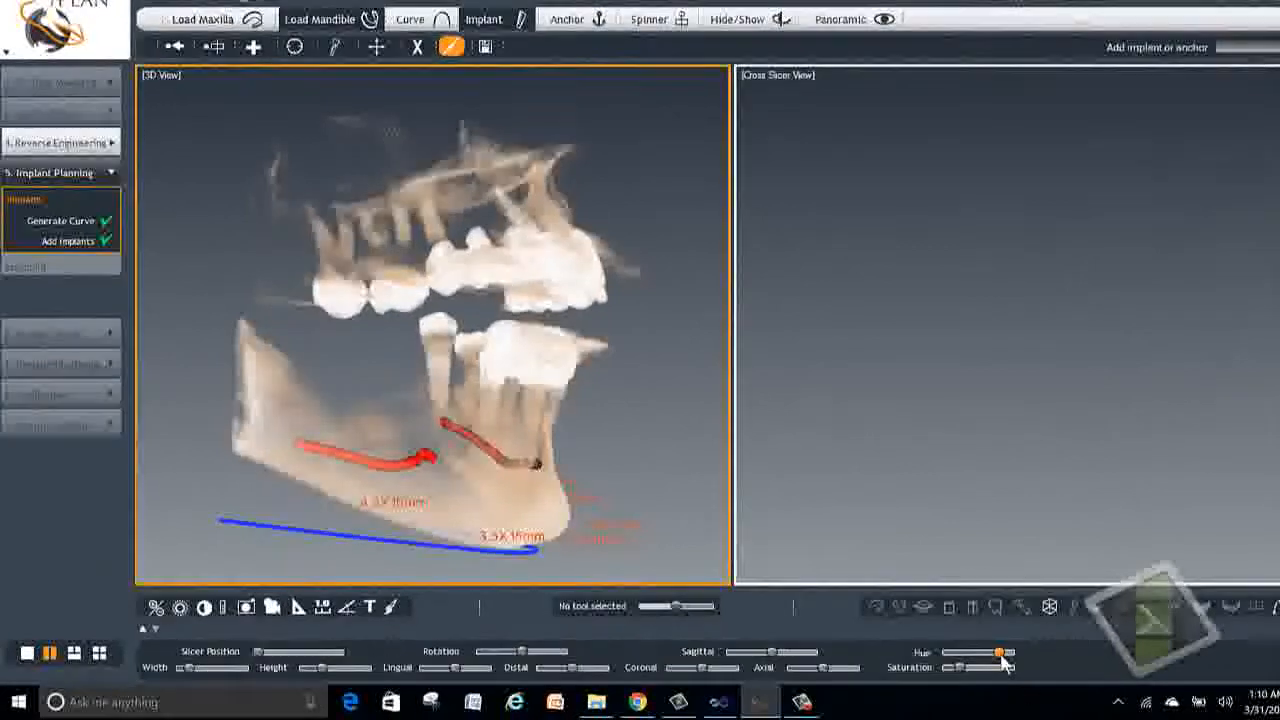
- Lower the CT volume's hue so the bone renders denser, and check the mandible from the front and both sides
left_click_drag(1002, 650, 990, 652)
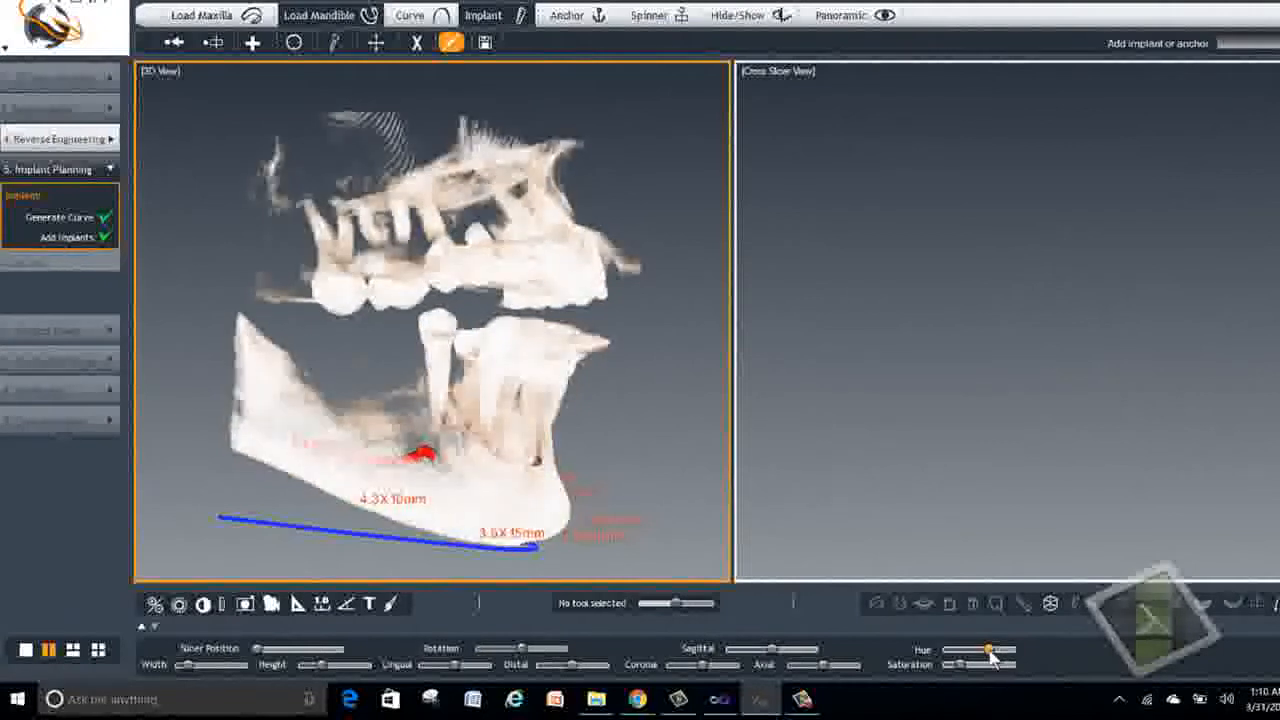
left_click_drag(648, 460, 331, 450)
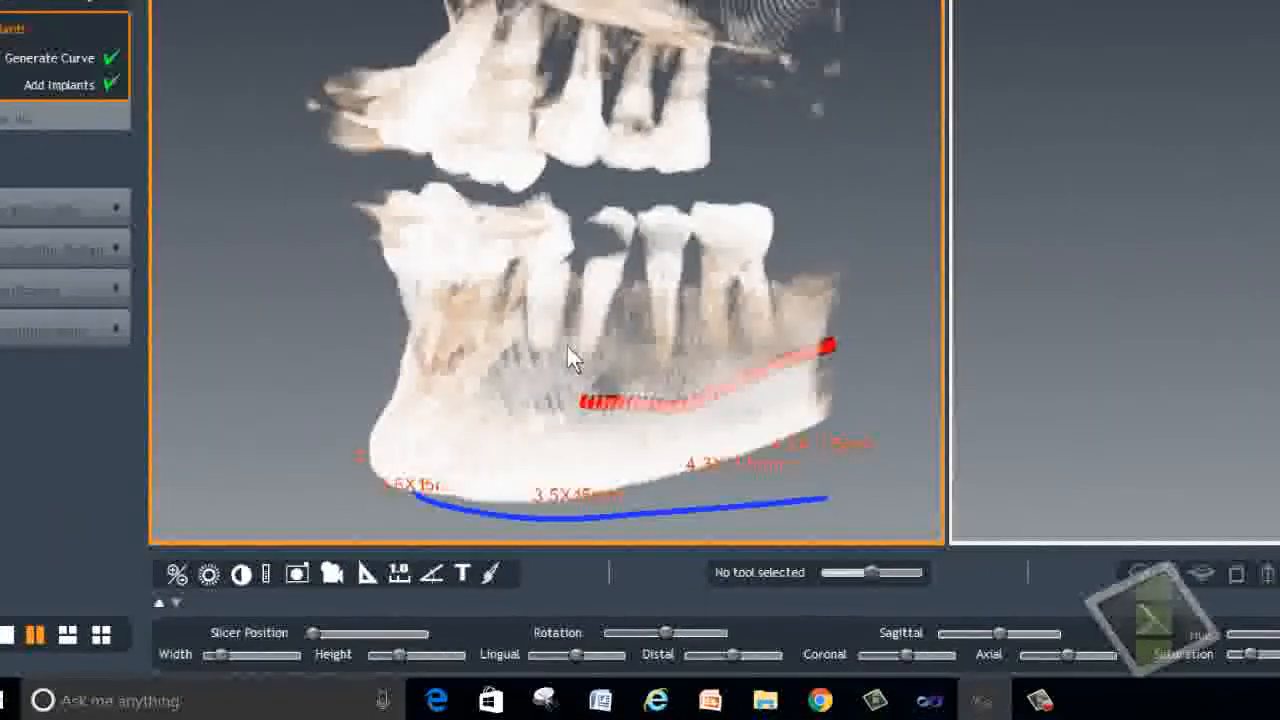
left_click_drag(494, 420, 563, 357)
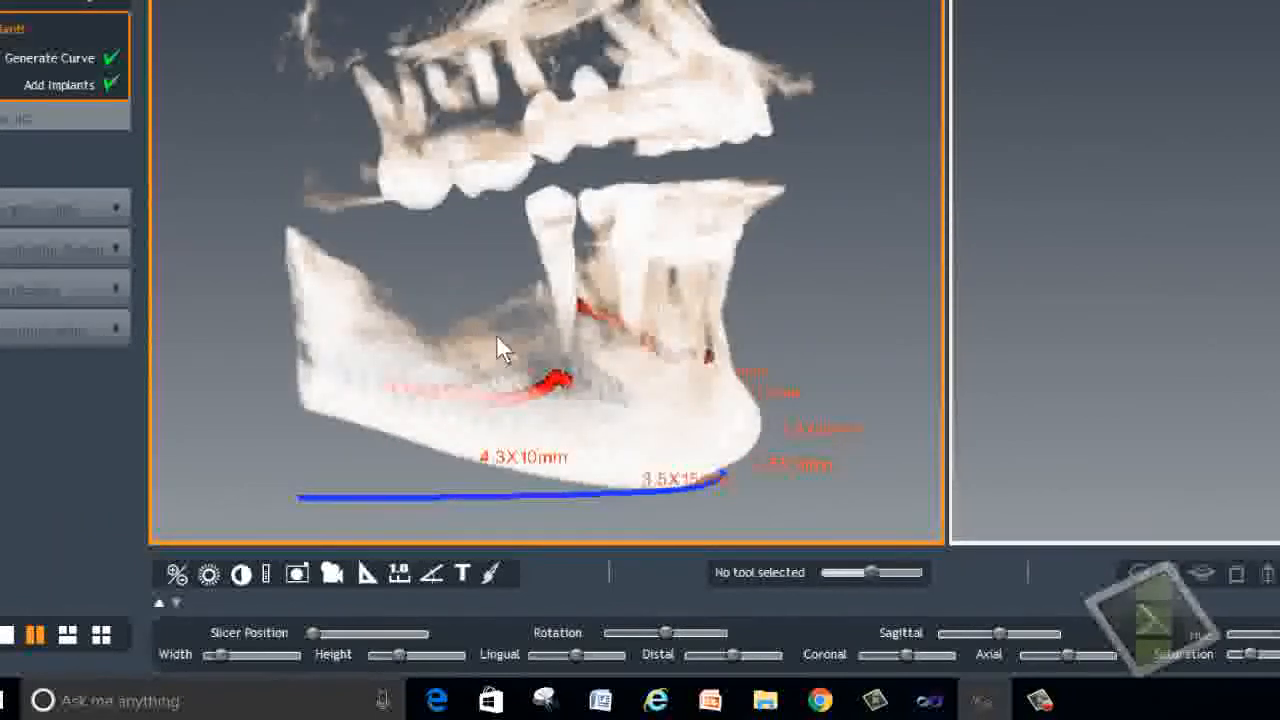
left_click_drag(498, 345, 509, 380)
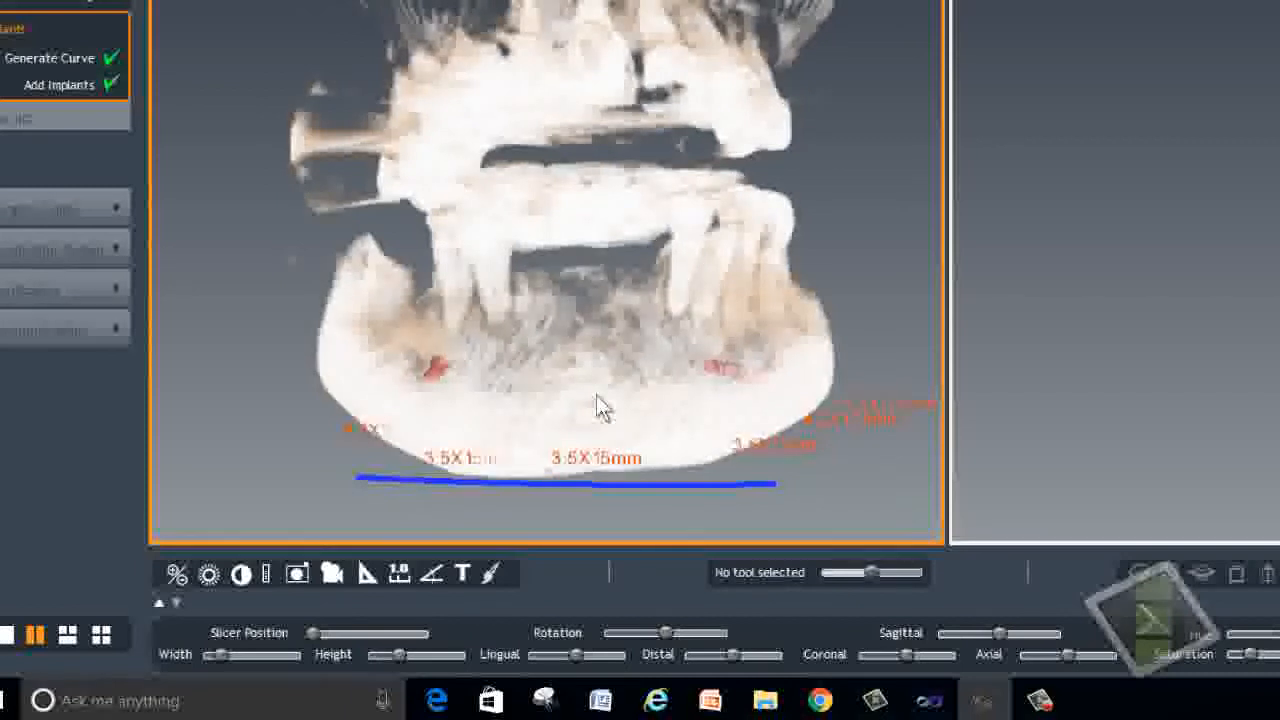
left_click_drag(737, 386, 452, 408)
left_click_drag(557, 400, 623, 400)
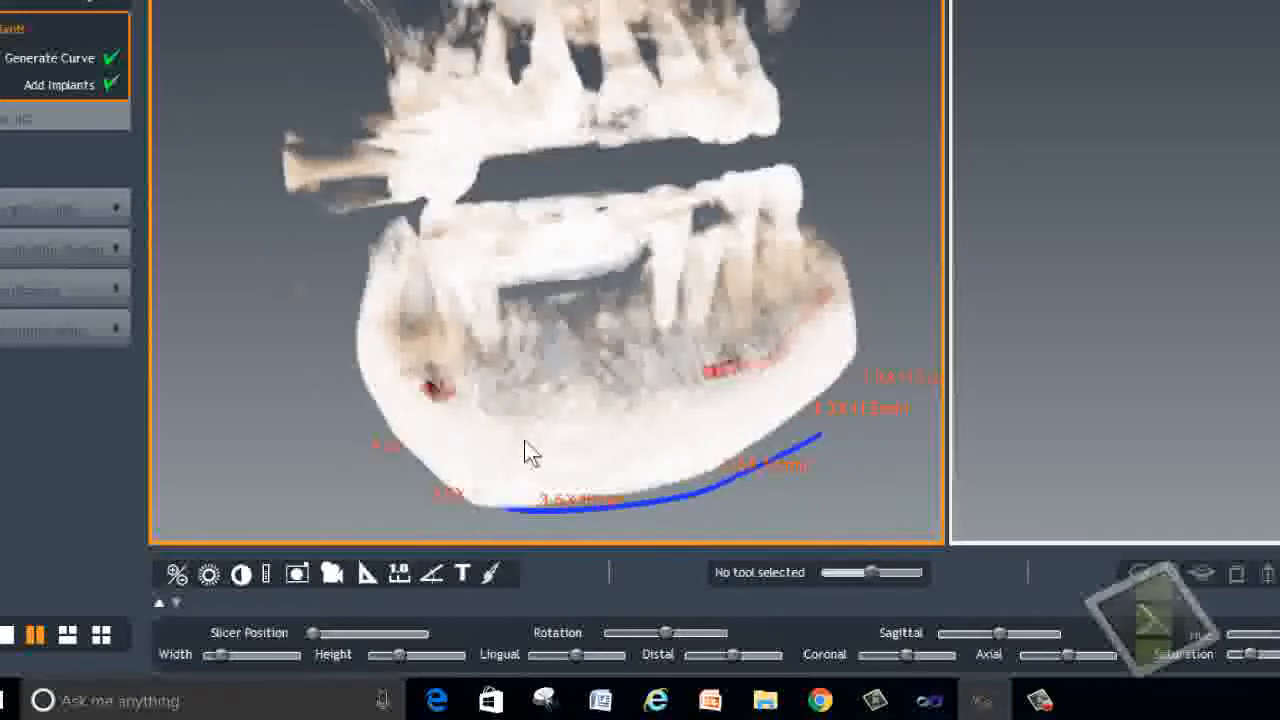
left_click_drag(574, 449, 504, 411)
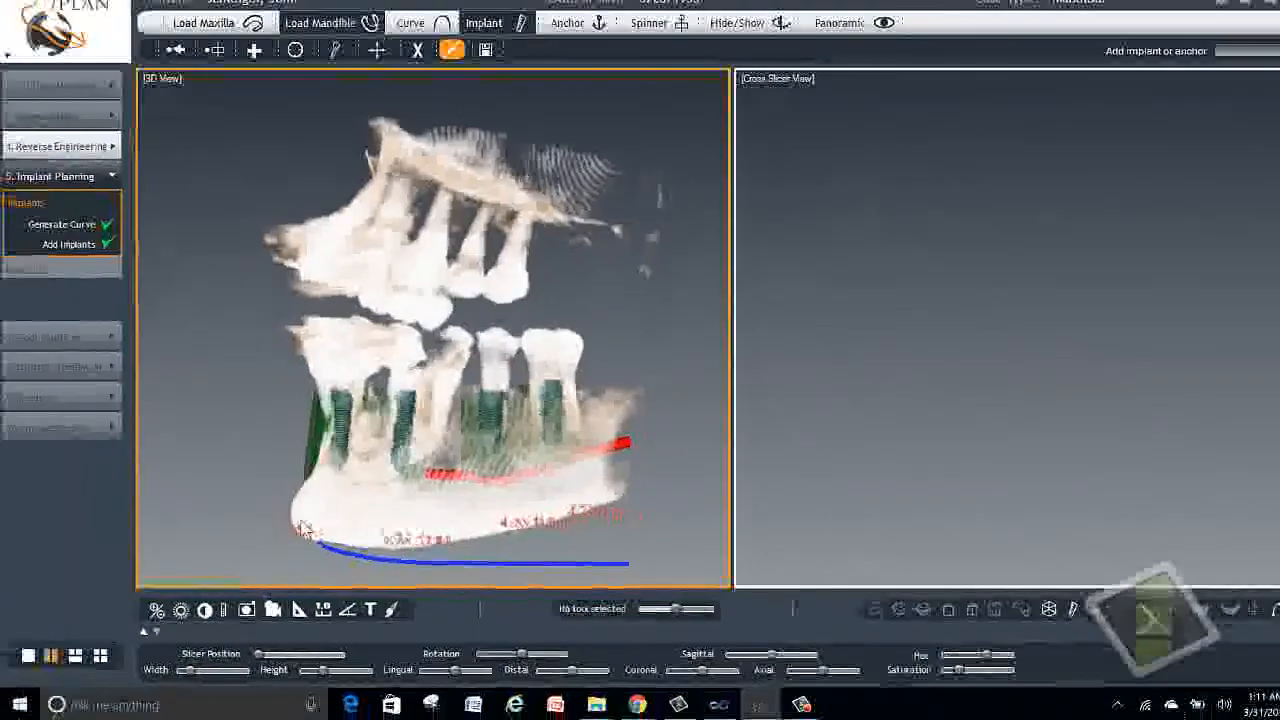
- Display the virtual teeth above the planned implants and inspect their alignment from both sides of the mandible
left_click_drag(303, 530, 674, 528)
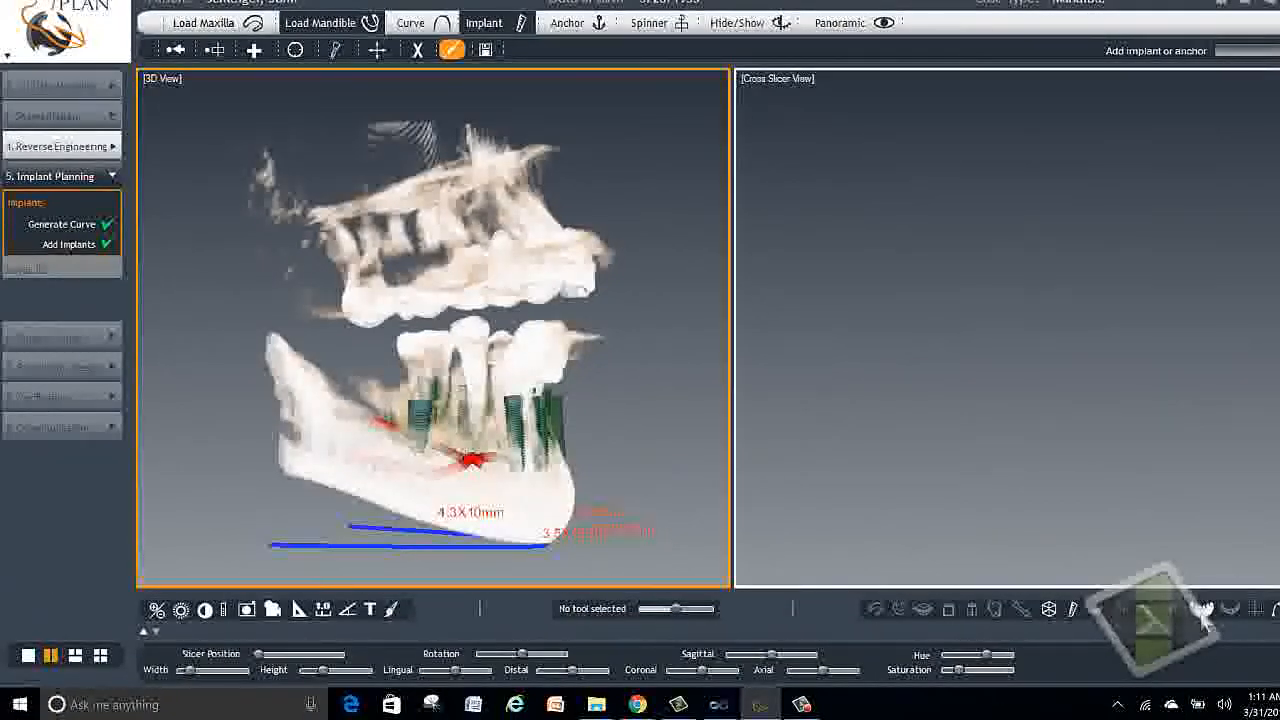
left_click(1204, 614)
left_click_drag(690, 420, 320, 445)
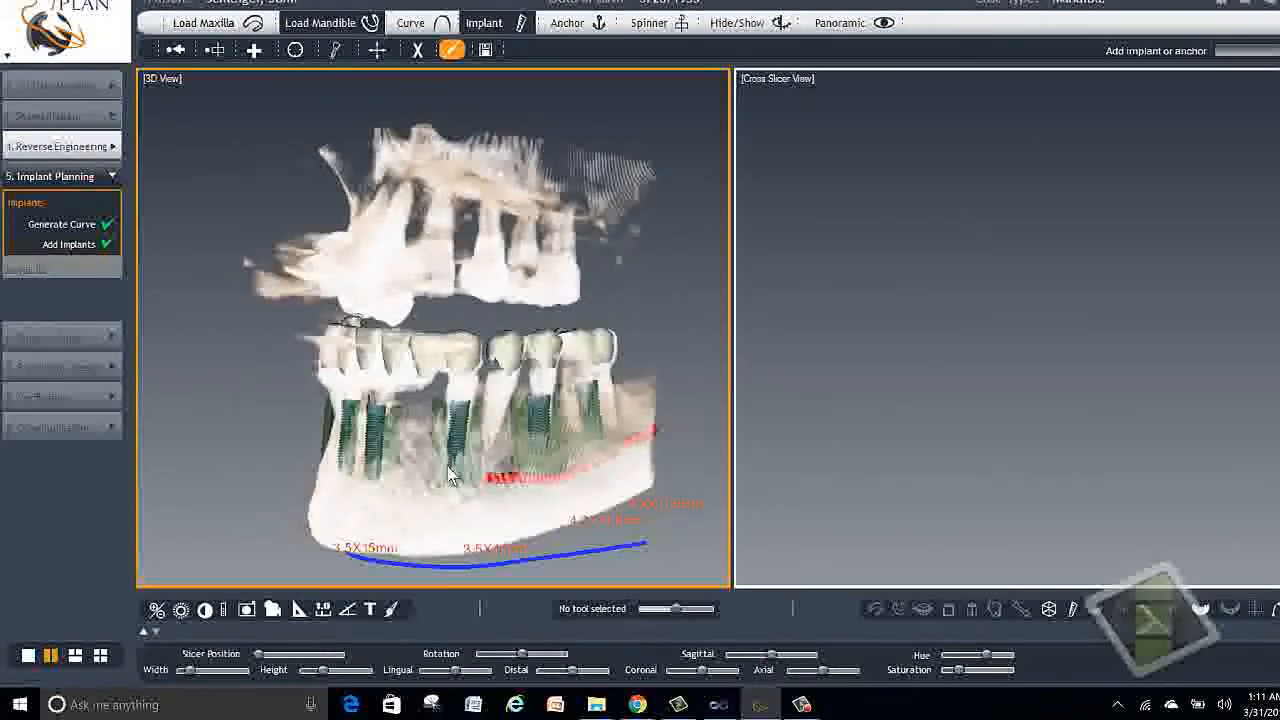
- Select the rearmost 4.3 X 11.5 mm implant, display the CT slice through it and frame the whole implant with its crown
left_click(424, 500)
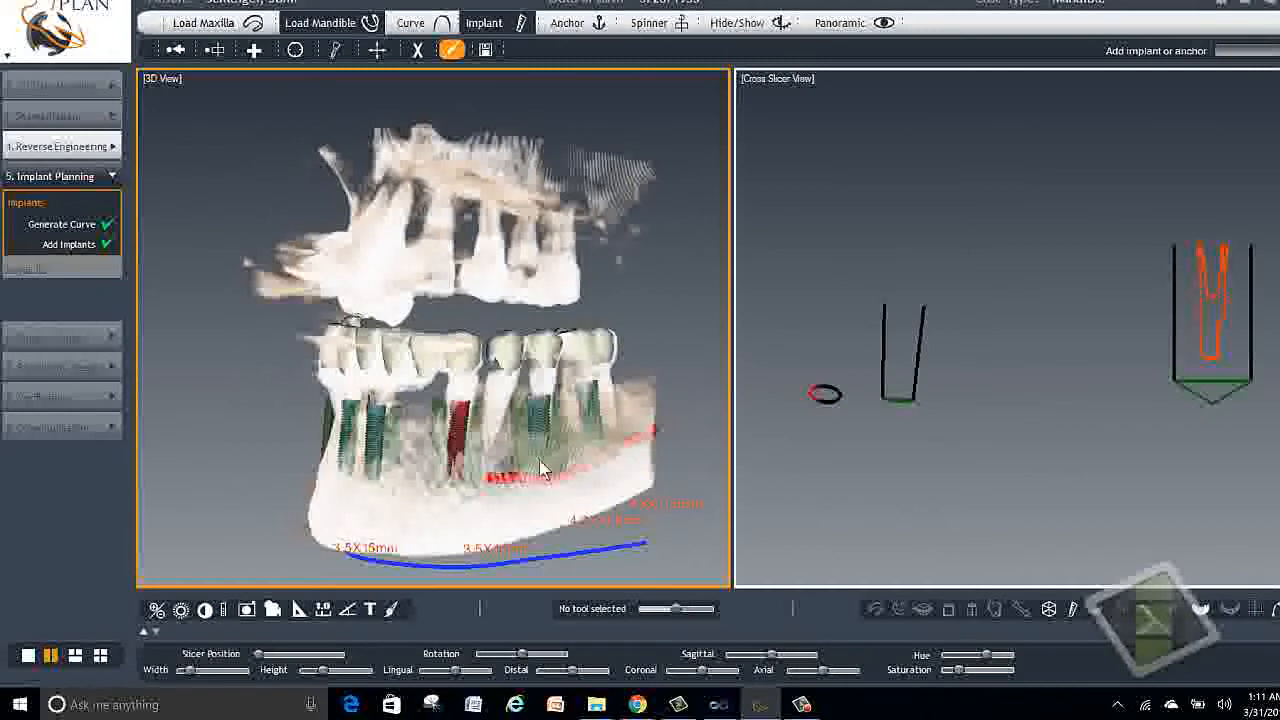
mouse_move(539, 459)
left_mouse_down()
mouse_move(593, 403)
mouse_move(555, 440)
mouse_move(618, 424)
mouse_move(674, 428)
mouse_move(708, 450)
mouse_move(737, 434)
mouse_move(540, 440)
left_mouse_up()
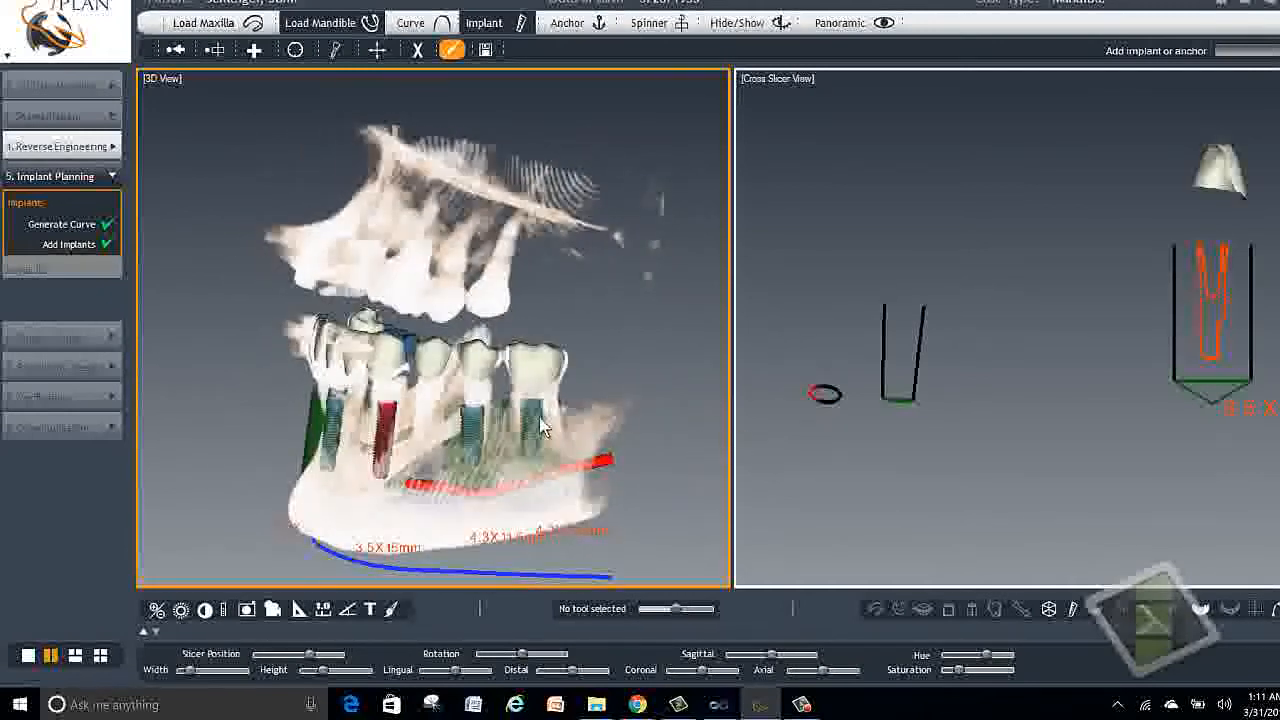
left_click(537, 433)
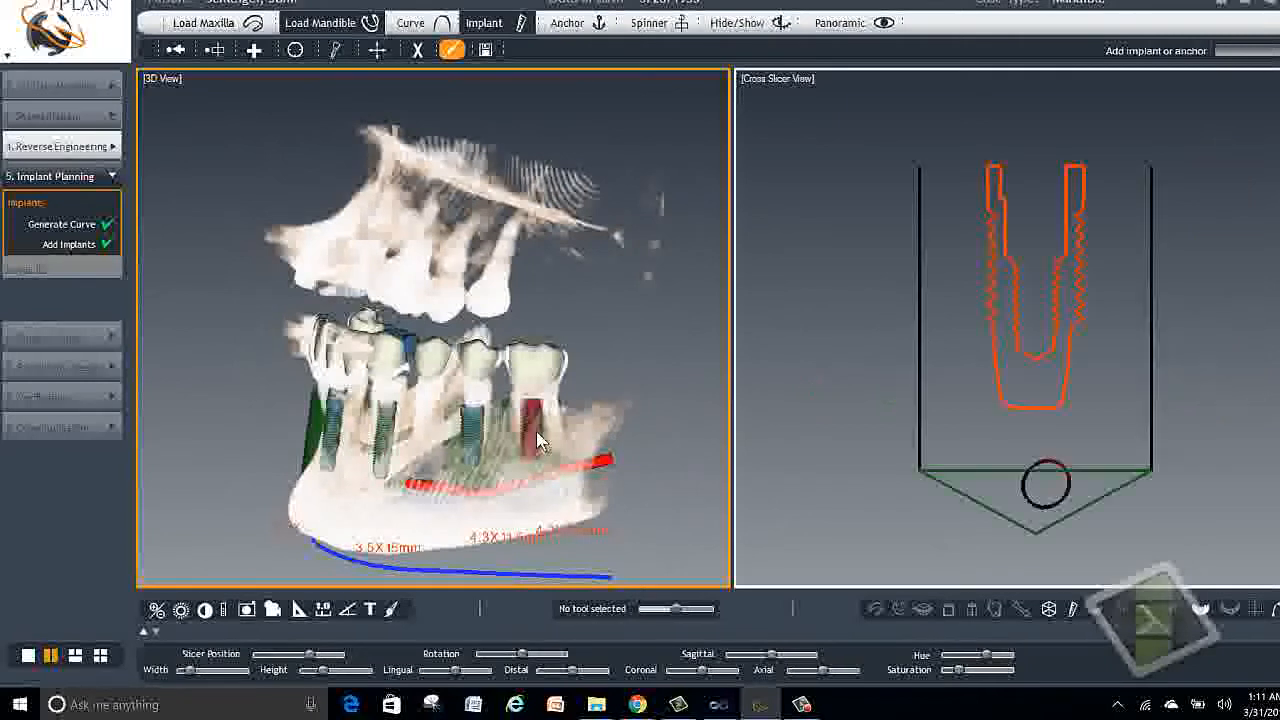
left_click(1255, 612)
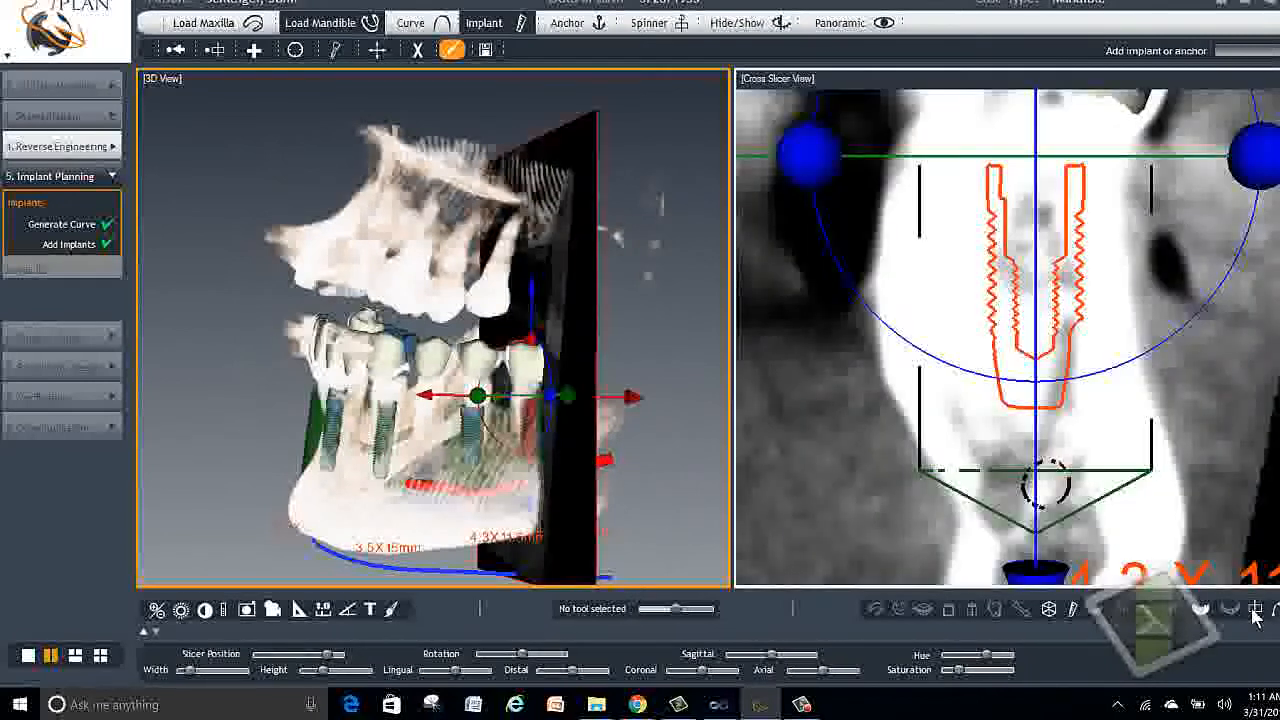
left_click(453, 51)
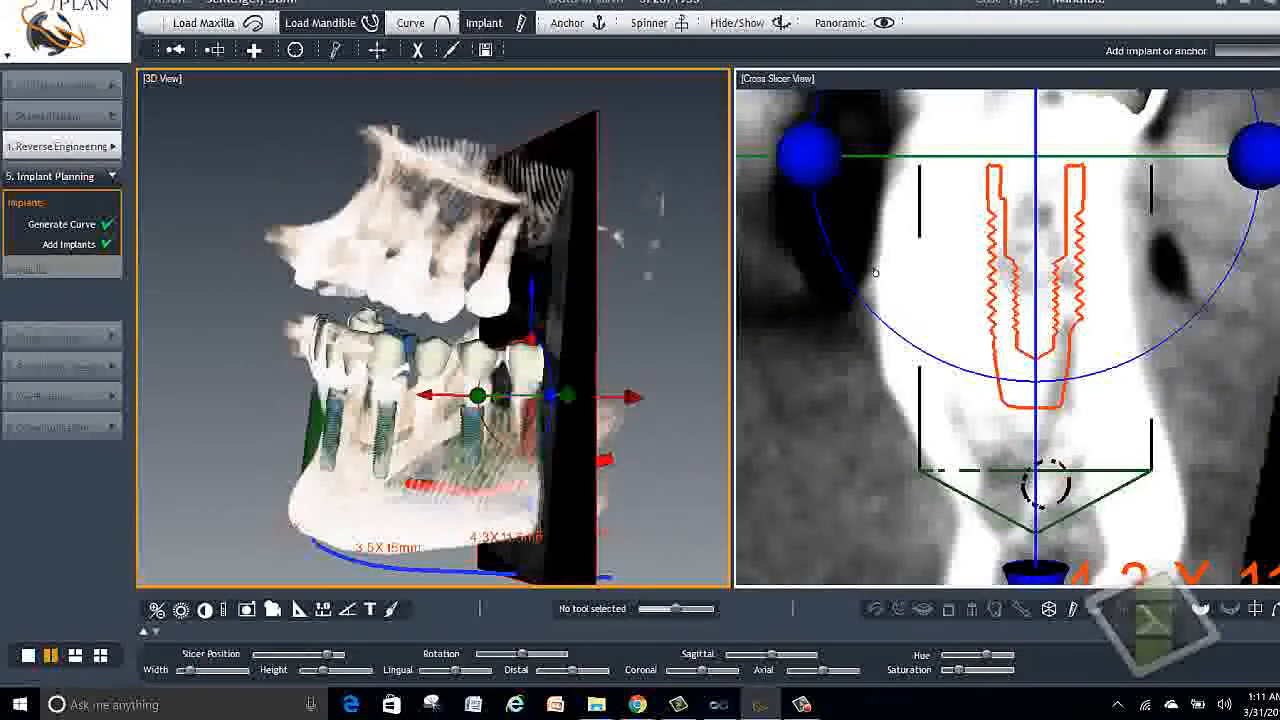
right_click_drag(809, 329, 836, 500)
middle_click_drag(836, 500, 809, 516)
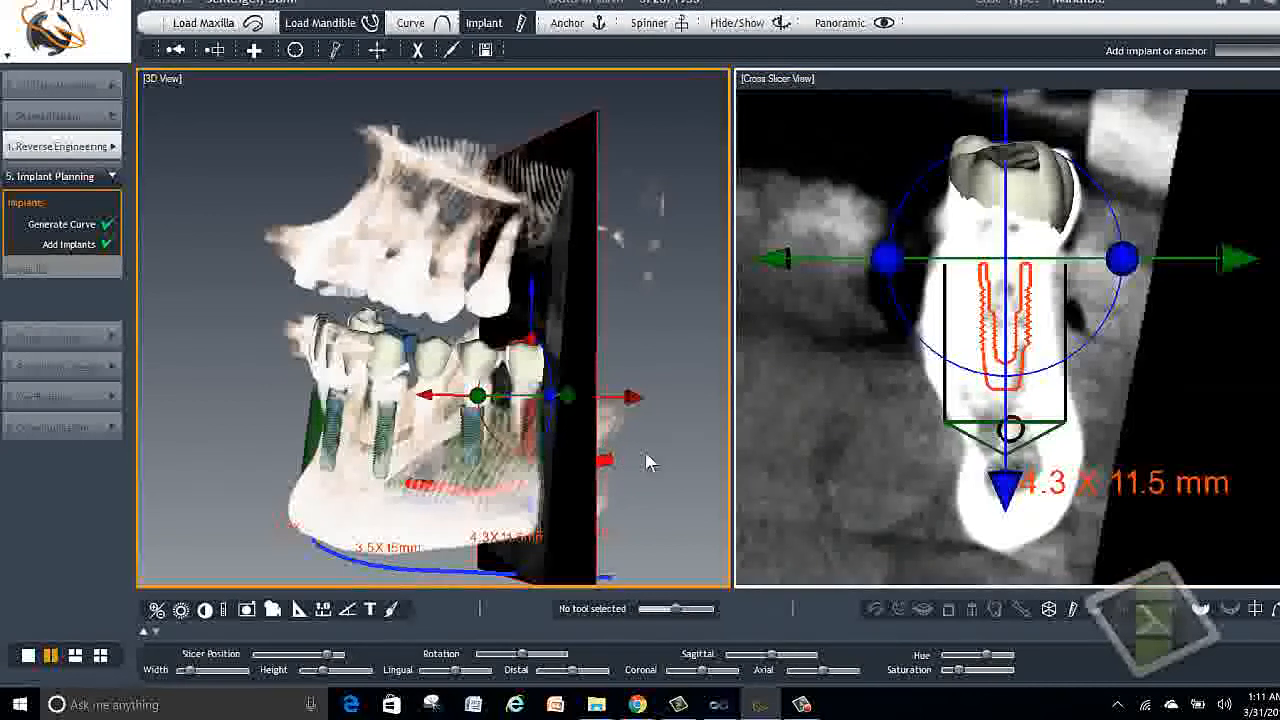
- Toggle the solid bone mesh and the implants to compare the bone outline around the rearmost implant in cross-section
left_click(272, 609)
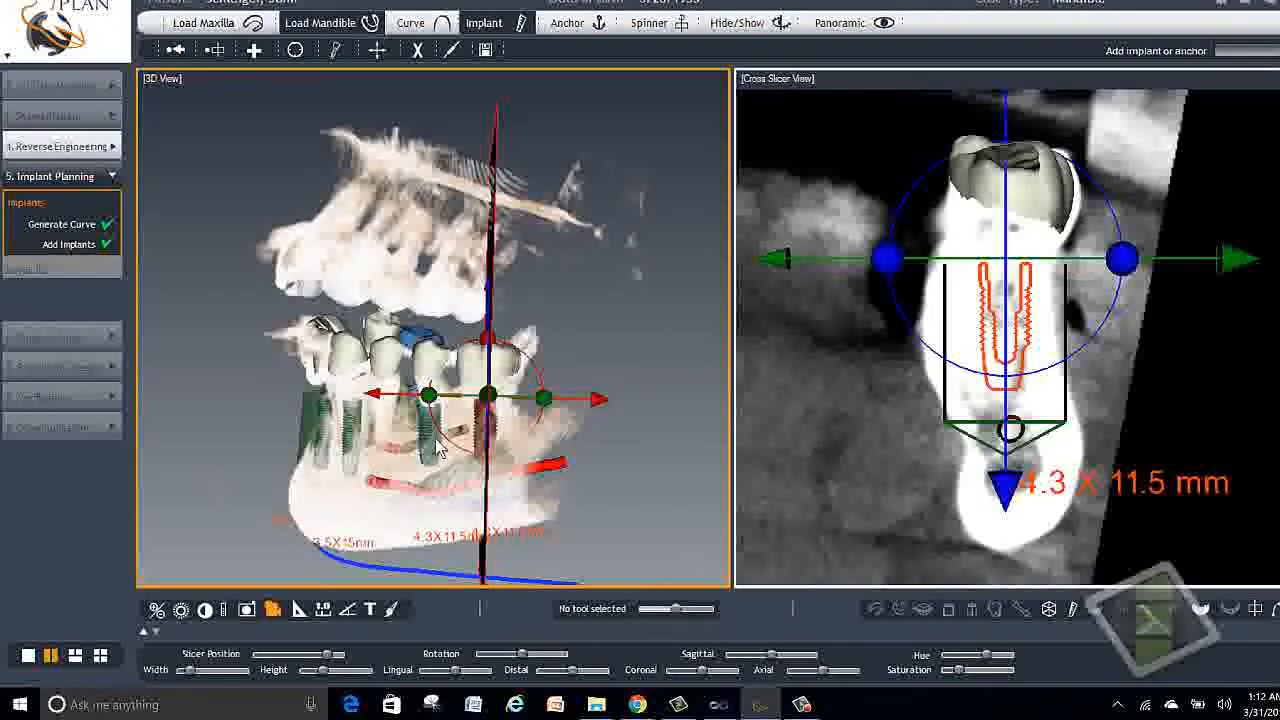
left_click(1021, 609)
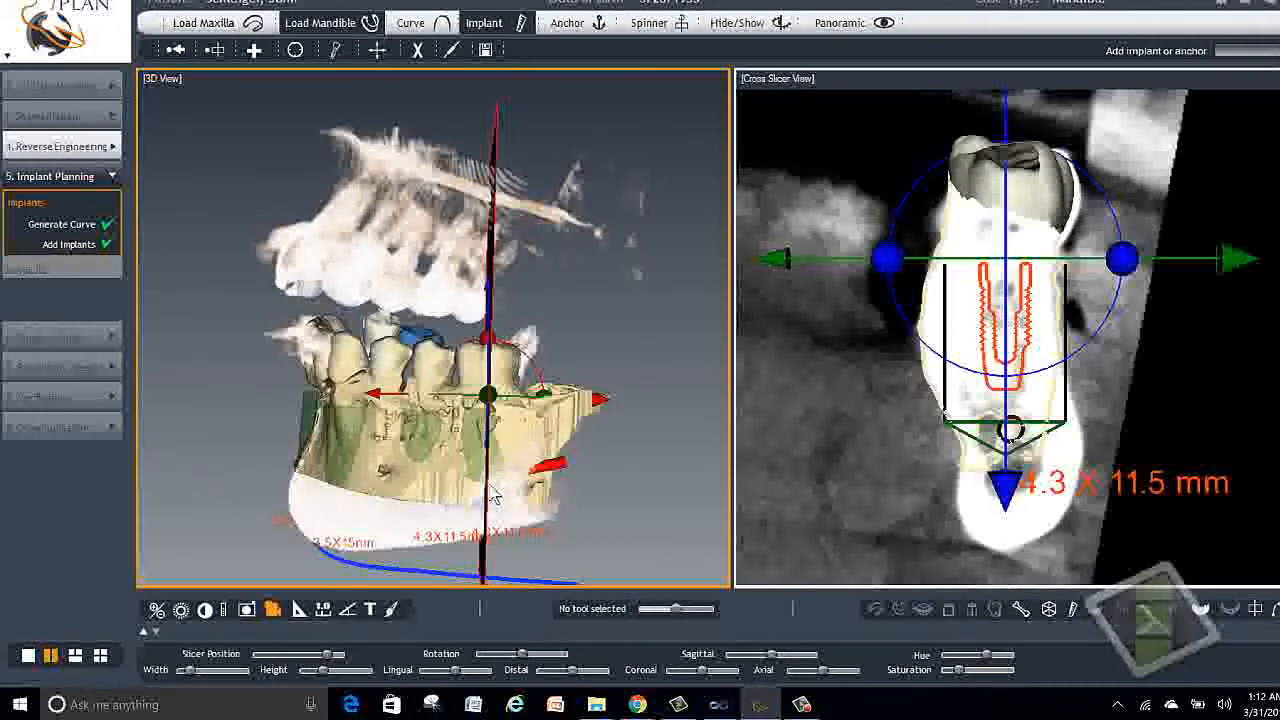
left_click(1075, 612)
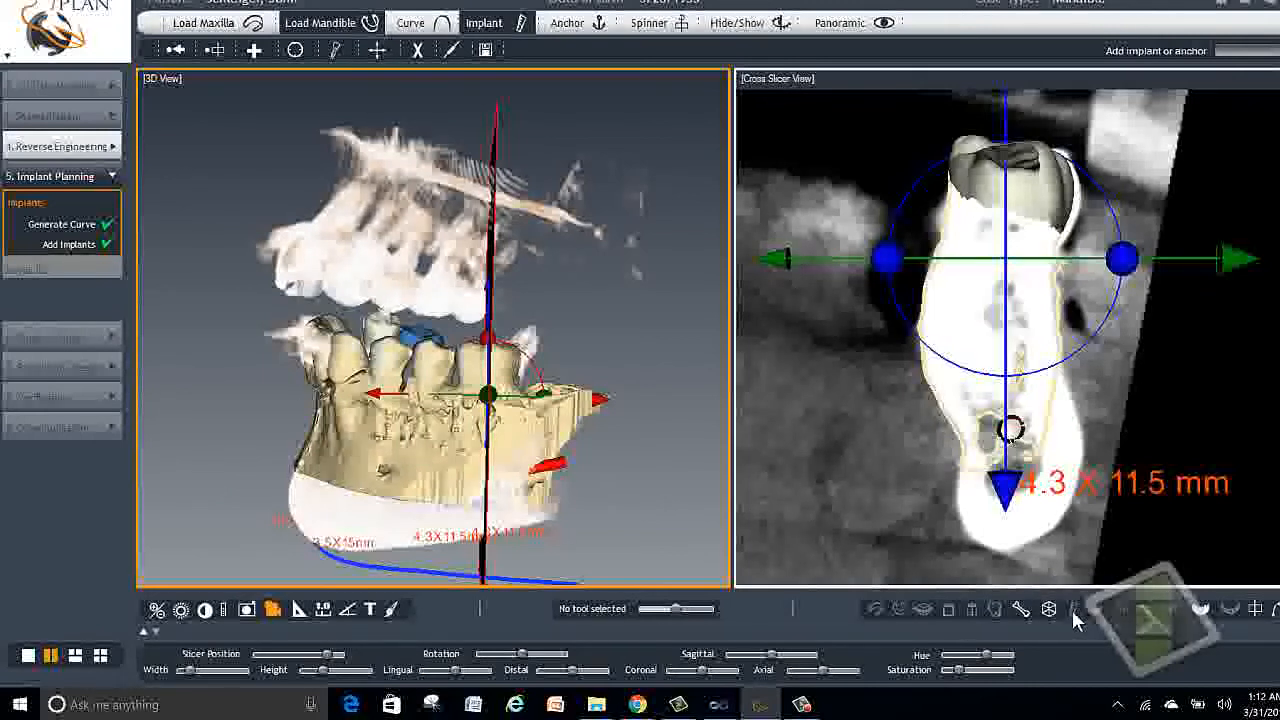
left_click(1021, 610)
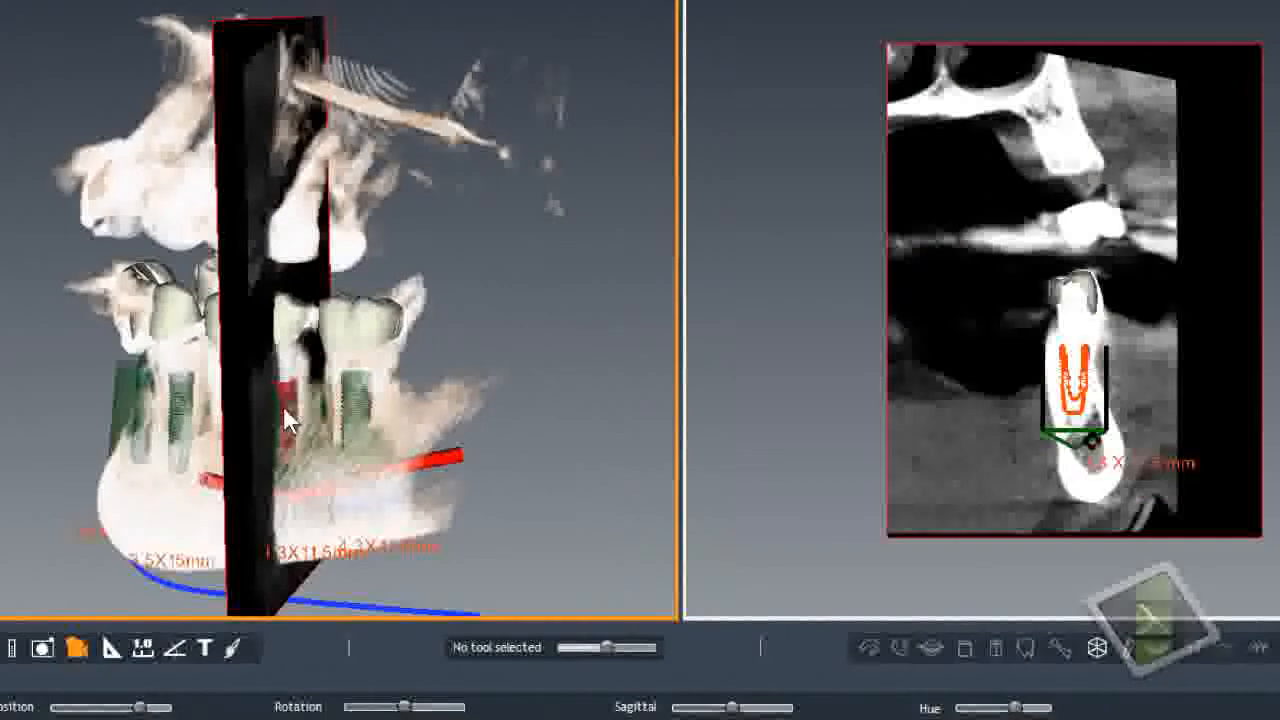
- Enlarge and inspect the cross-section of the second-rearmost 4.3 X 11.5 mm implant with its crown and nerve canal
left_click(283, 406)
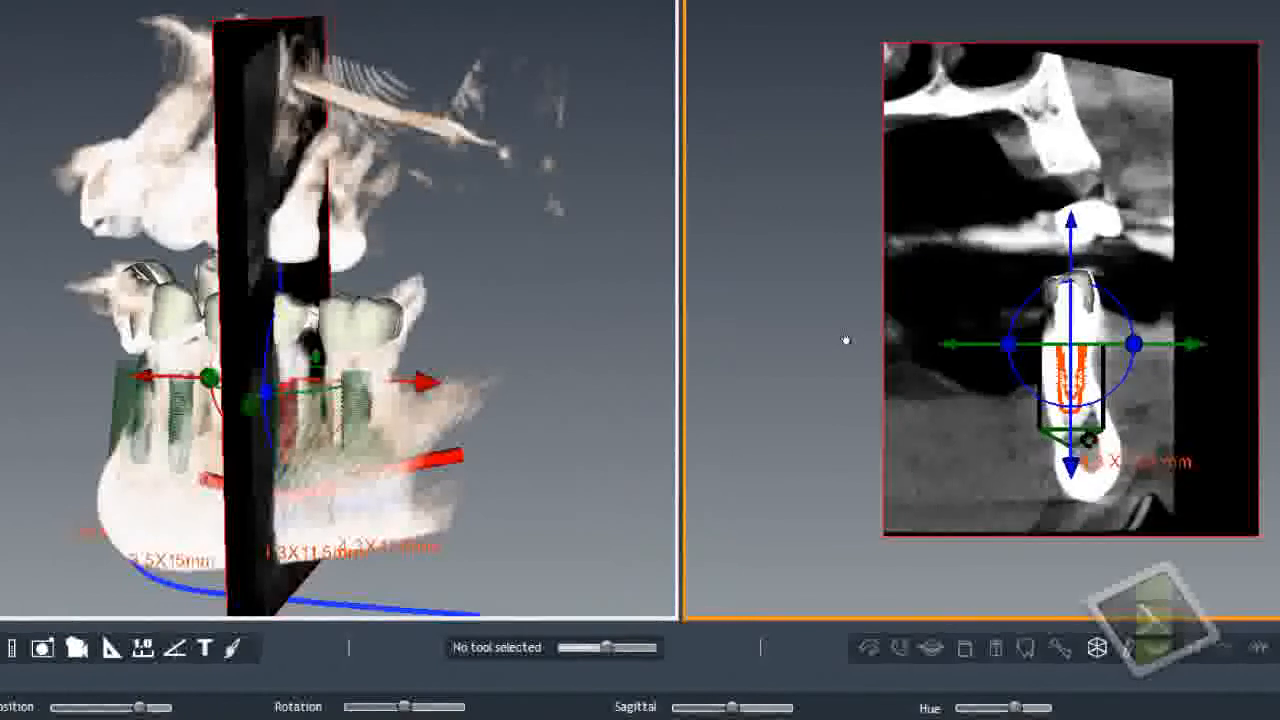
scroll(840, 300, "up", 3)
right_click_drag(827, 228, 813, 185)
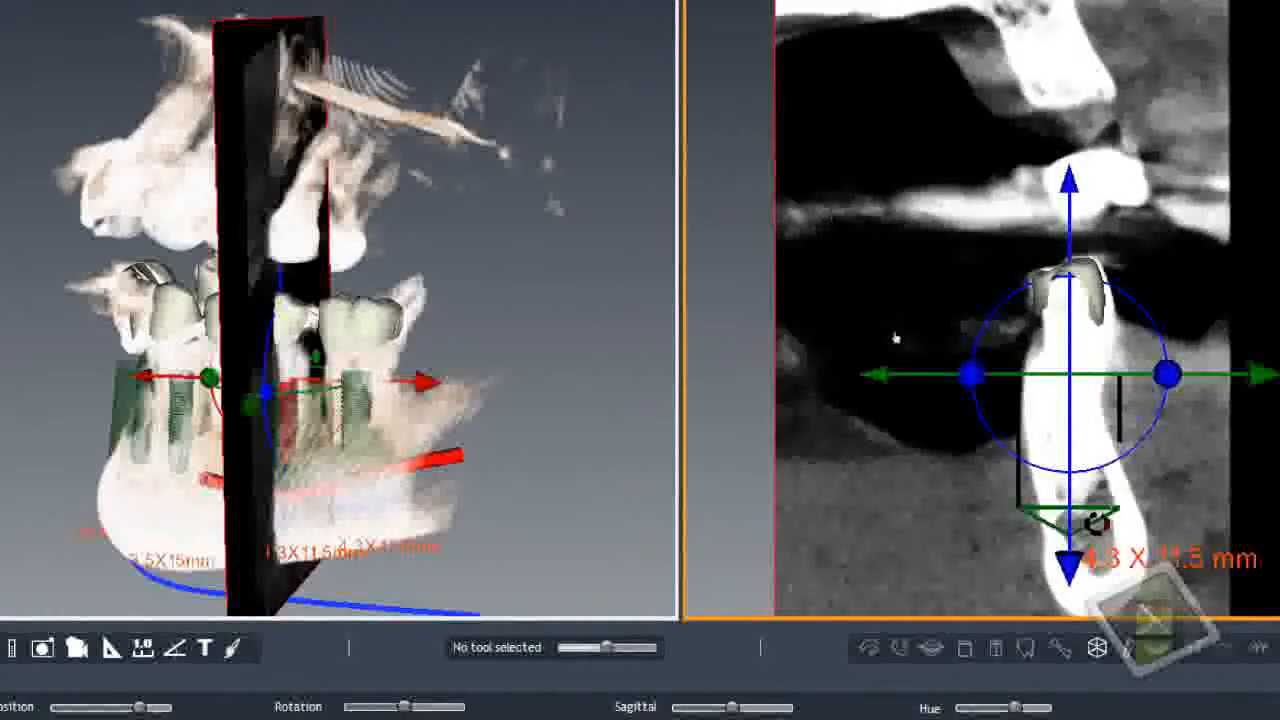
middle_click_drag(894, 337, 843, 217)
right_click_drag(852, 237, 846, 208)
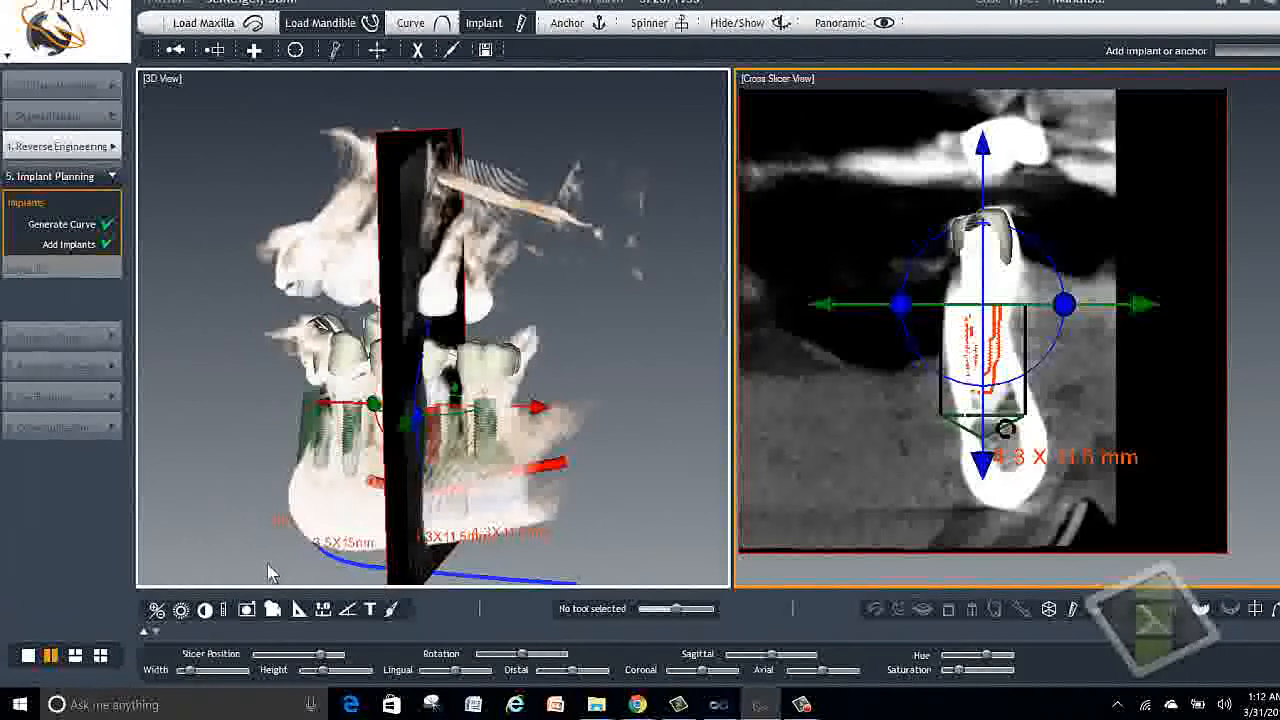
- View the jaw from the side and briefly overlay the solid bone mesh to check the bone around the implants
left_click(272, 608)
left_click_drag(250, 485, 430, 358)
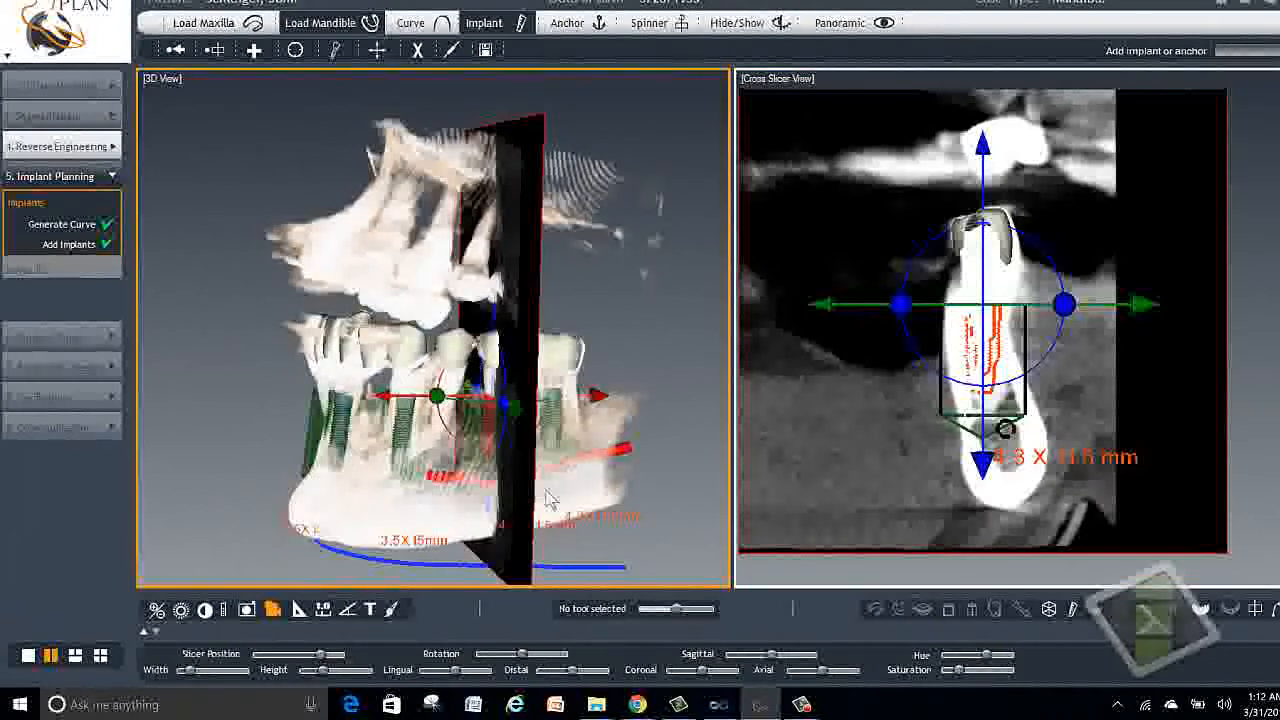
left_click(1020, 609)
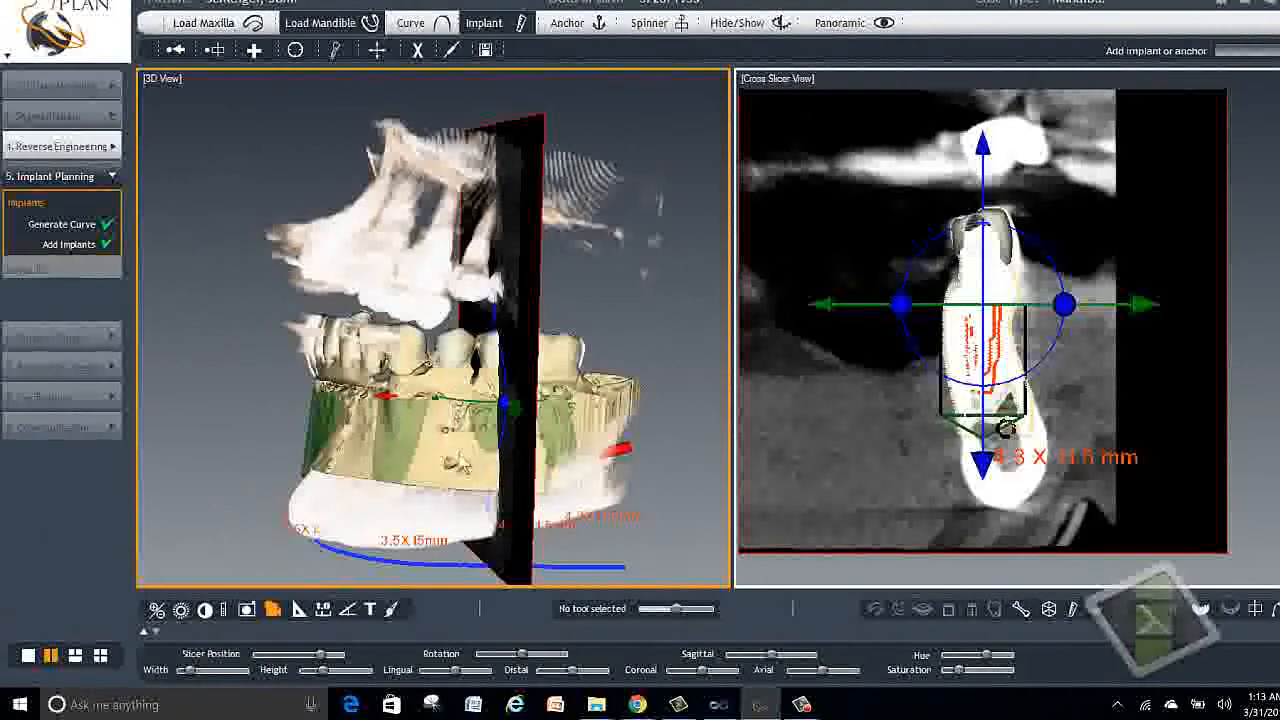
left_click(1020, 609)
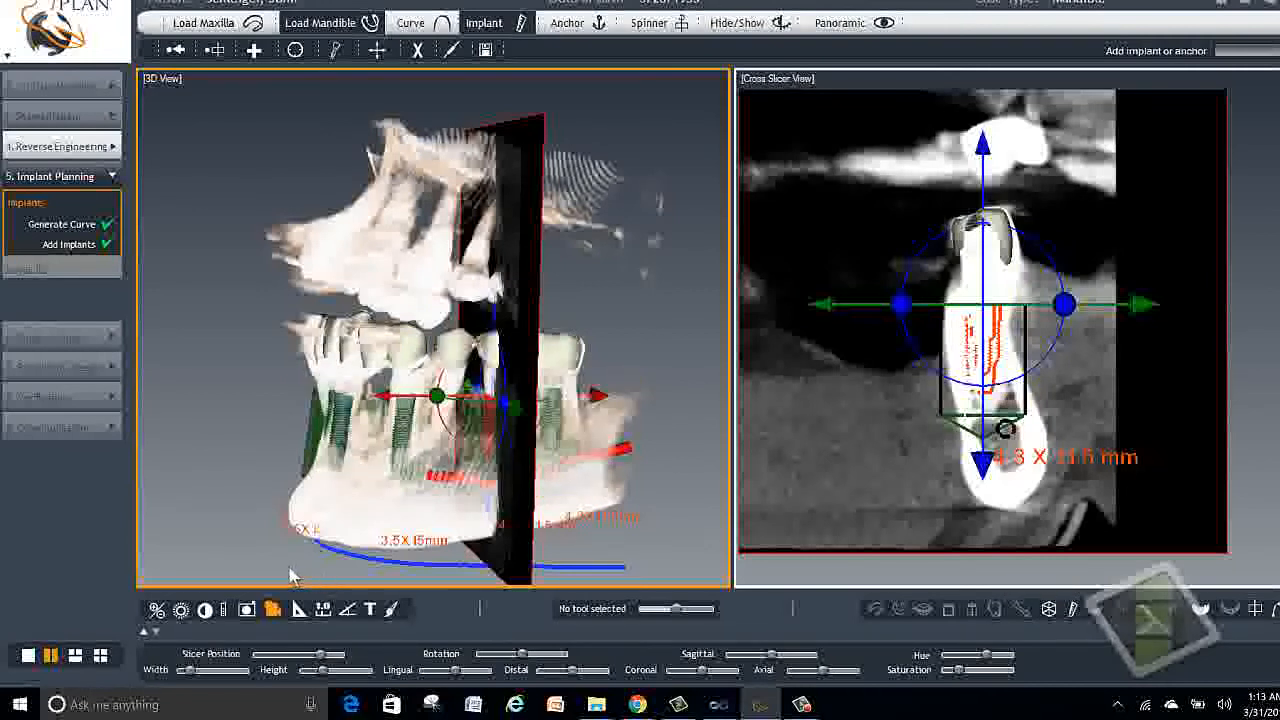
- Select the 3.5 X 15 mm implant just ahead of the two 4.3 X 11.5 mm implants and inspect its enlarged CT cross-section with the crown
left_click_drag(290, 577, 334, 578)
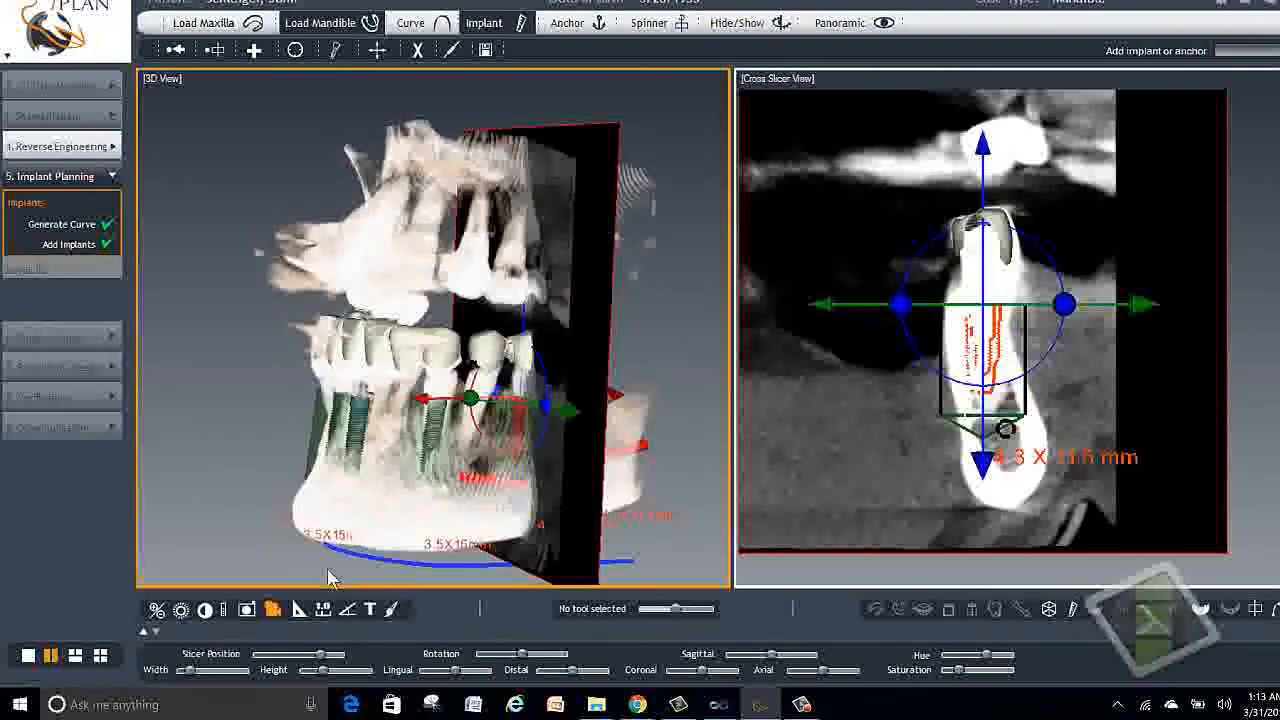
left_click(437, 438)
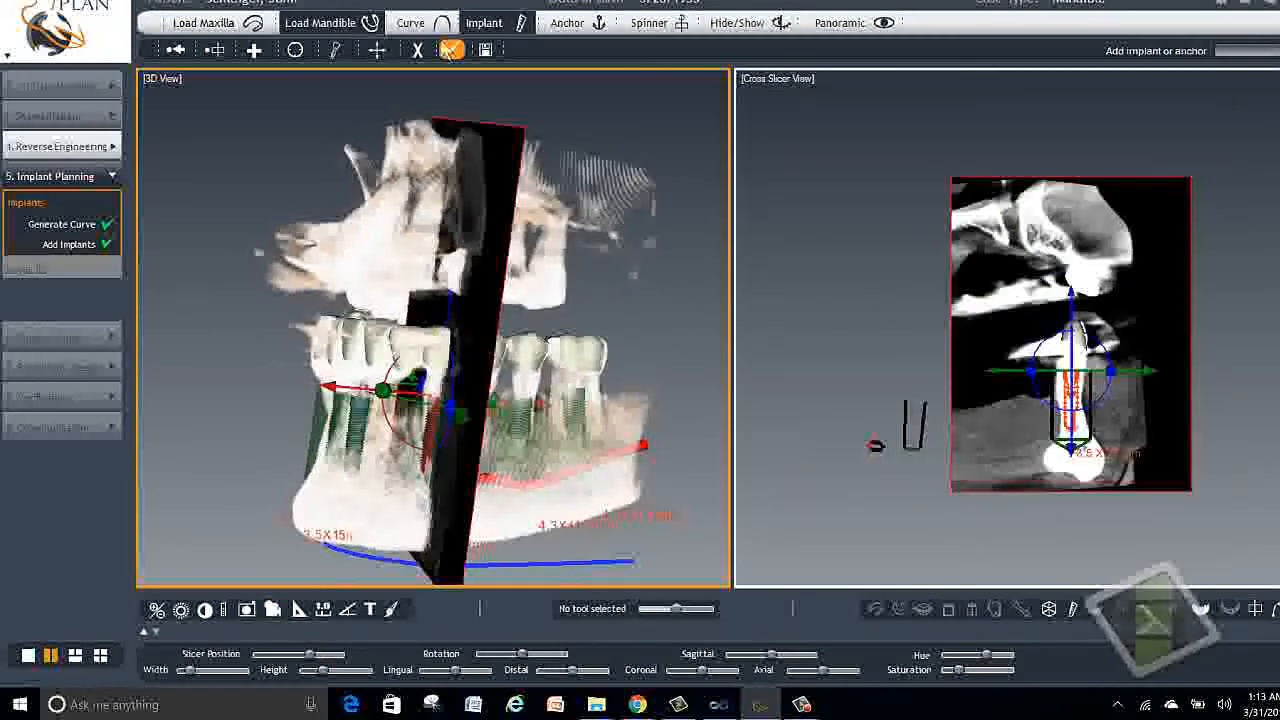
left_click(809, 308)
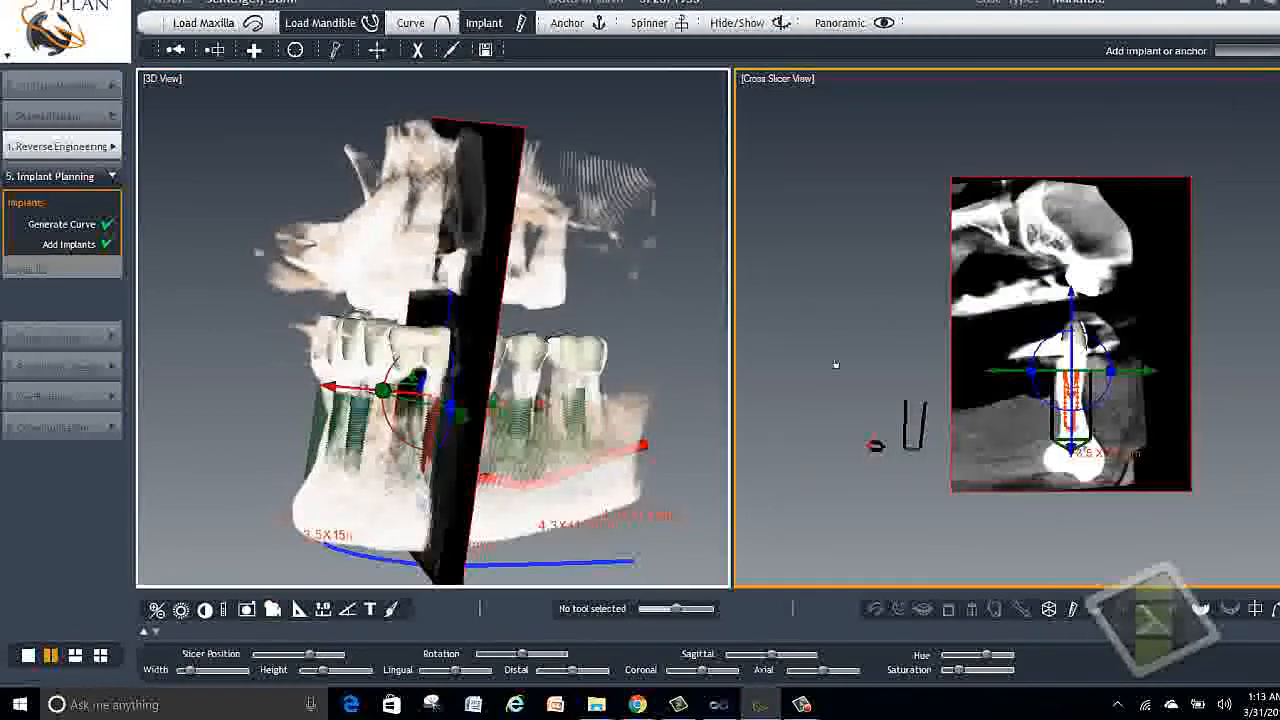
scroll(809, 308, "up", 1)
scroll(809, 308, "up", 3)
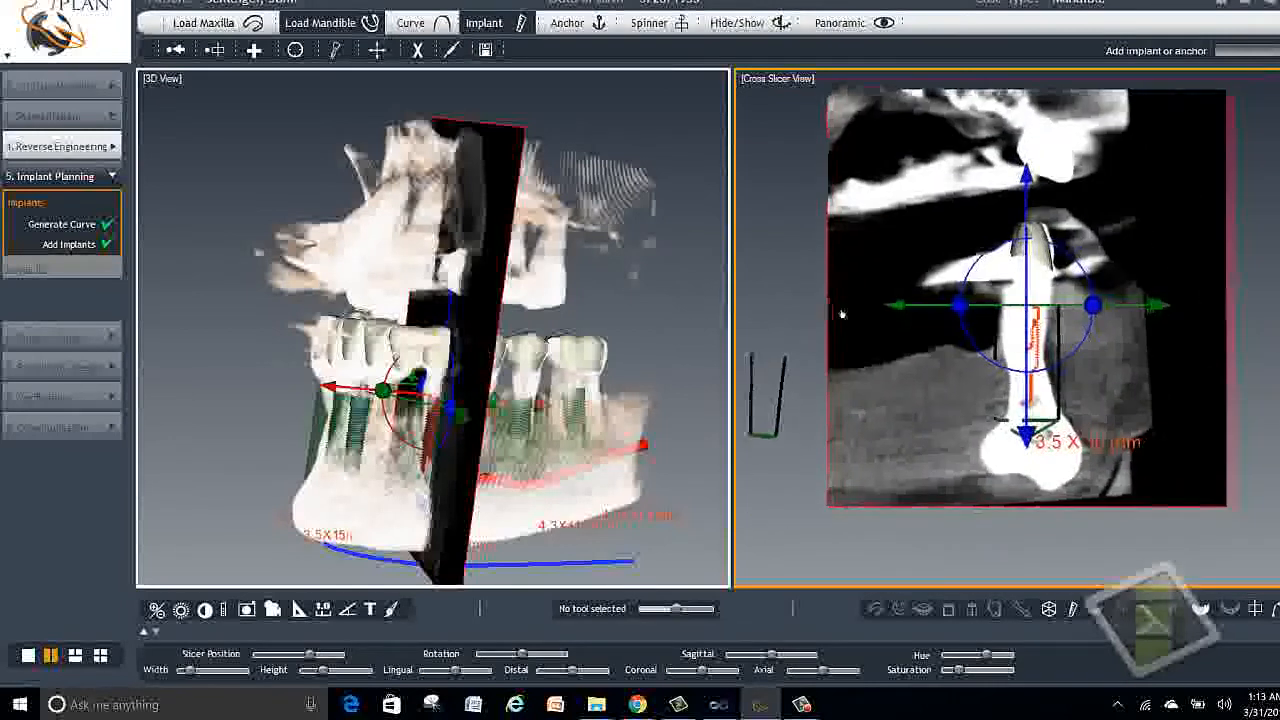
scroll(842, 314, "up", 2)
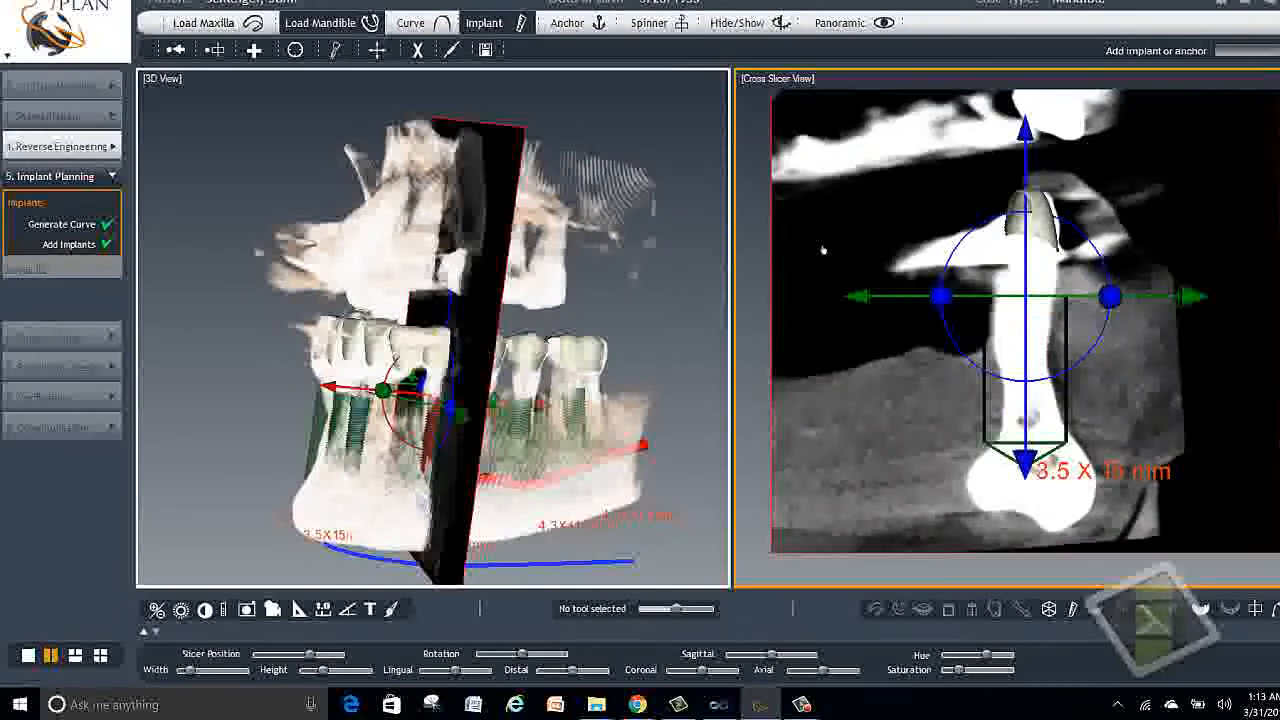
scroll(821, 247, "up", 1)
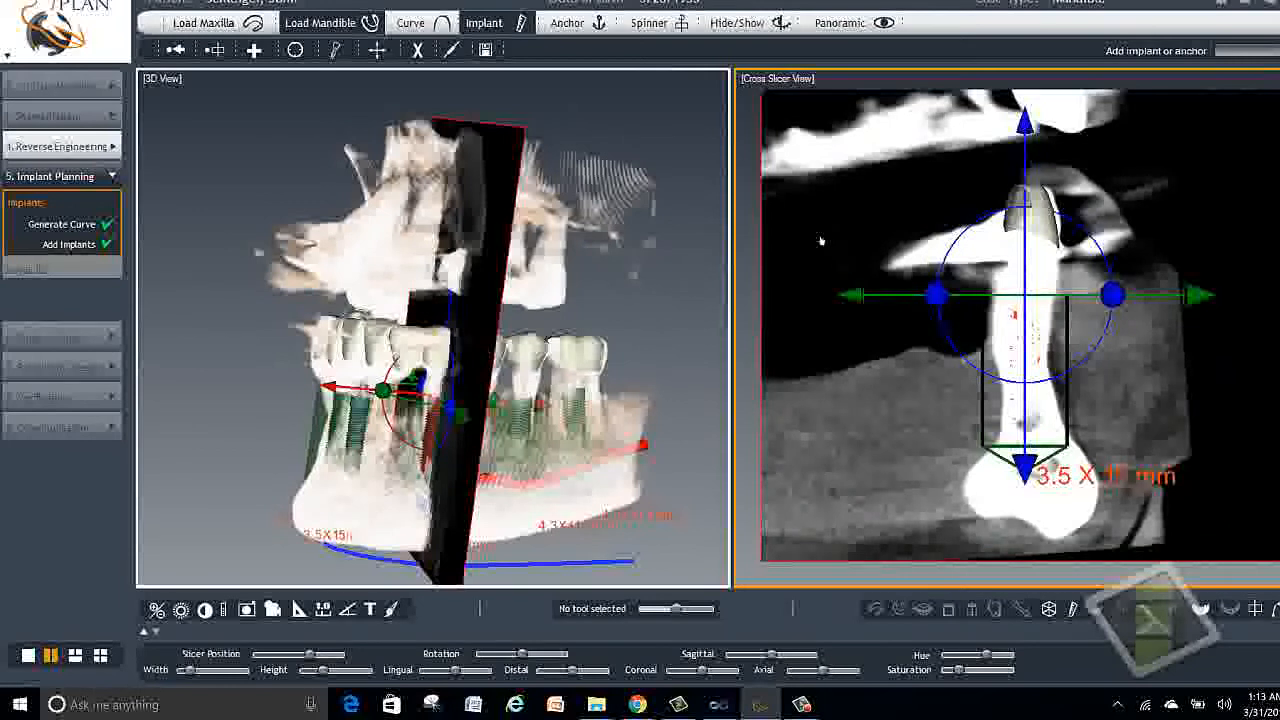
scroll(820, 240, "up", 1)
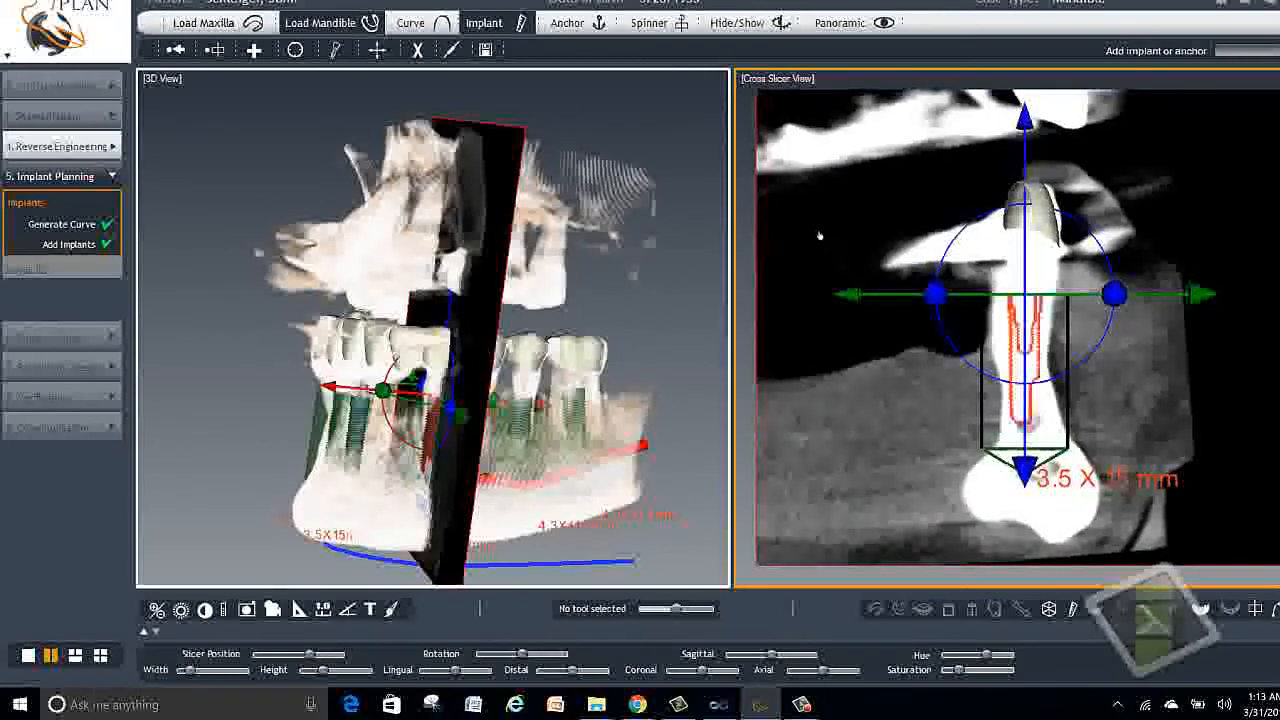
scroll(819, 236, "up", 2)
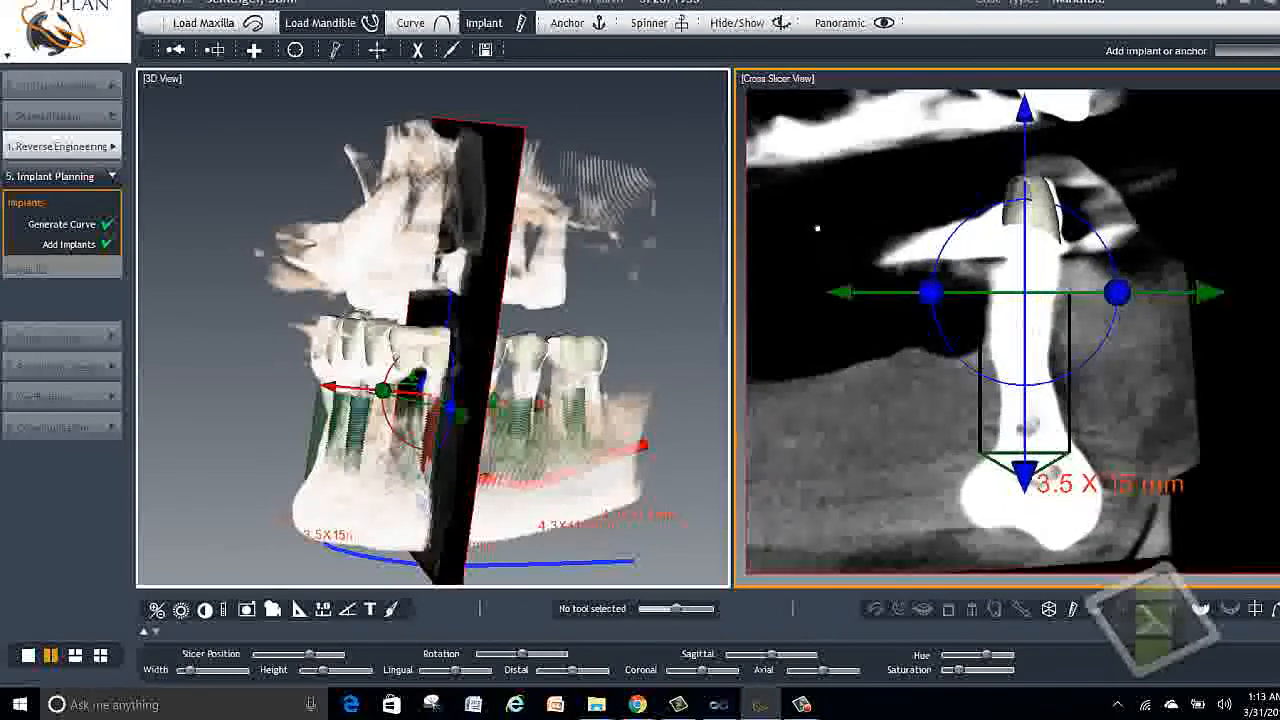
scroll(818, 228, "up", 1)
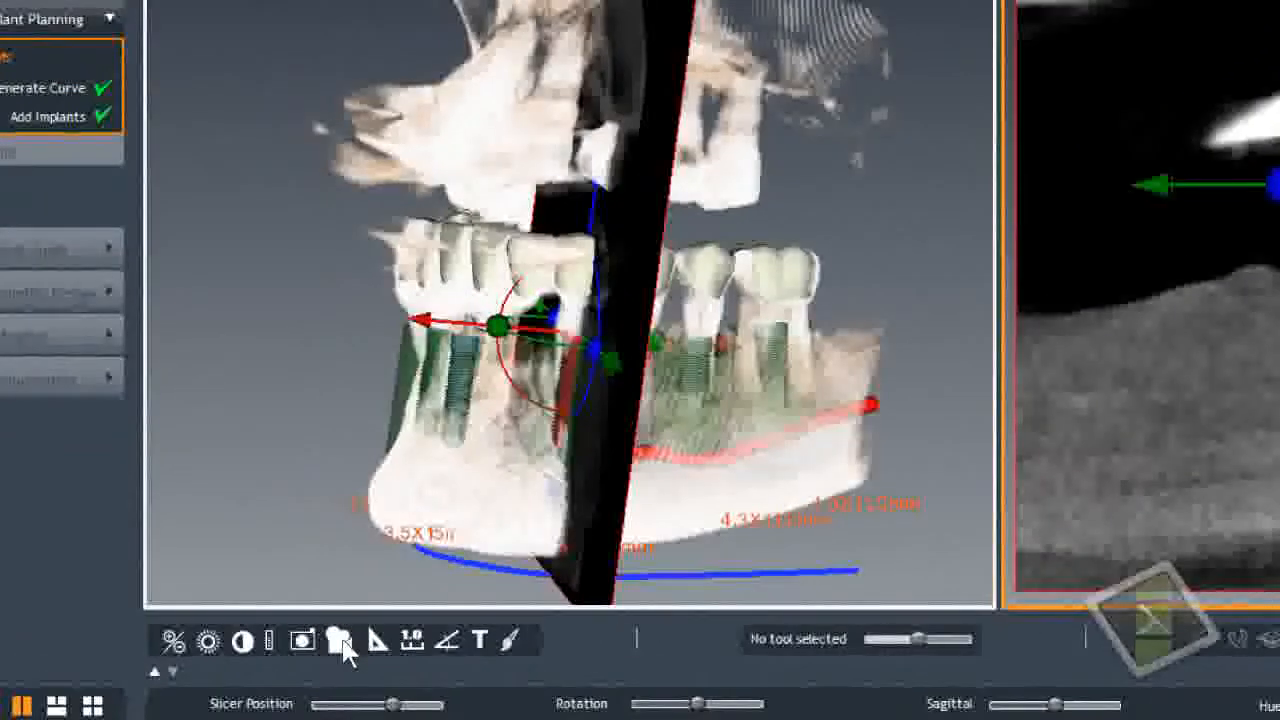
- View the jaw from the opposite side and select the 3.5 X 15 mm implant nearest the midline, showing the CT slice through it
left_click(338, 641)
left_click_drag(251, 497, 540, 485)
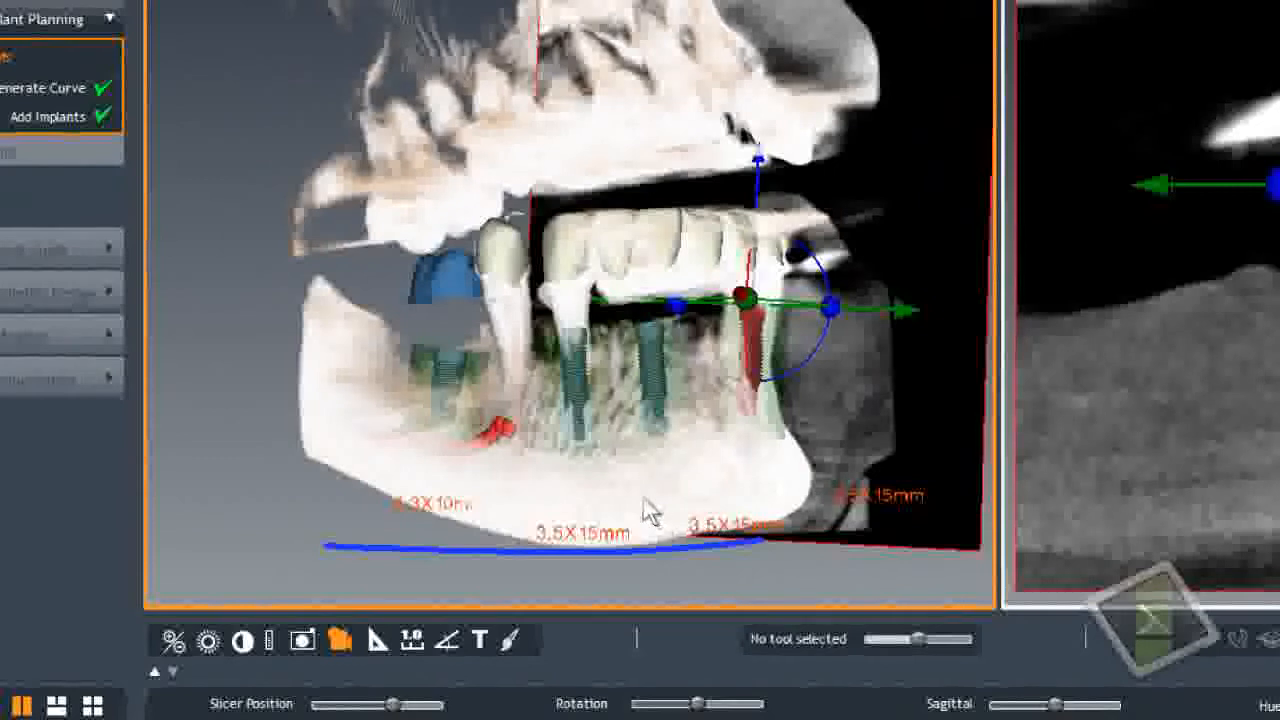
left_click_drag(620, 509, 574, 514)
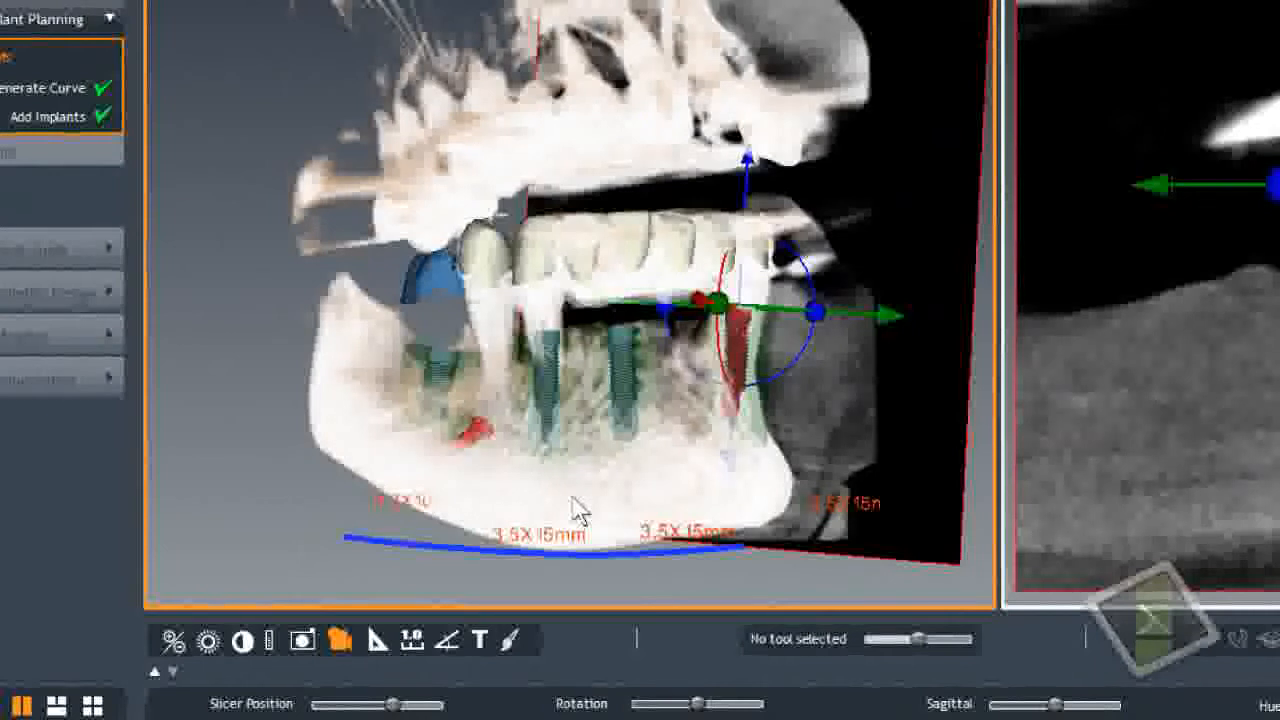
left_click(626, 379)
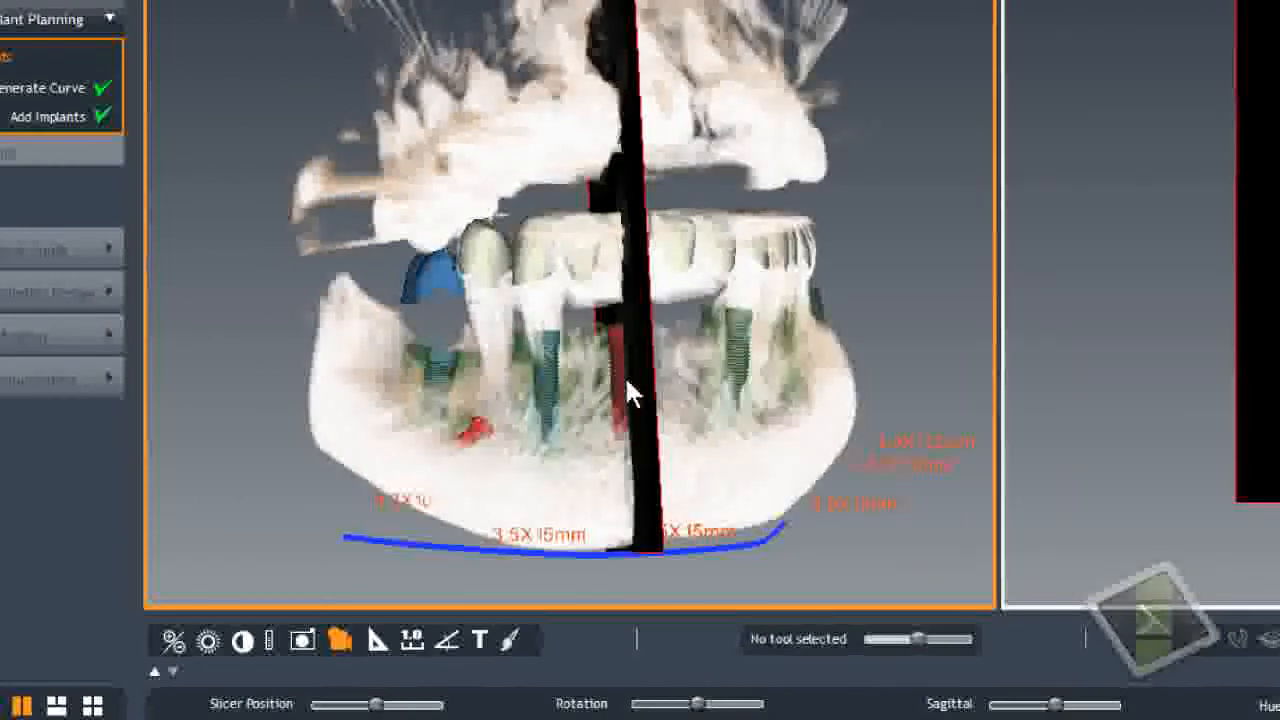
left_click(626, 378)
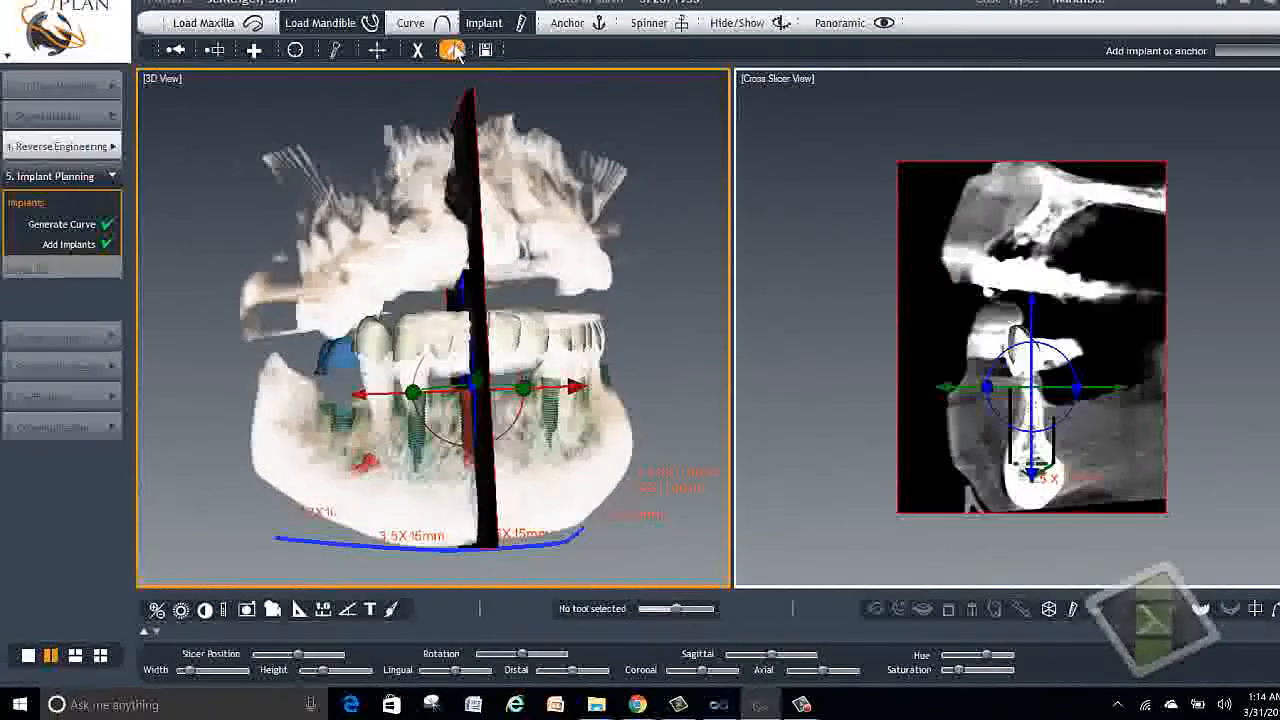
- Enlarge the cross-section of the 3.5 X 15 mm front implant to examine the narrow ridge, surrounding bone and tooth above it
left_click(843, 310)
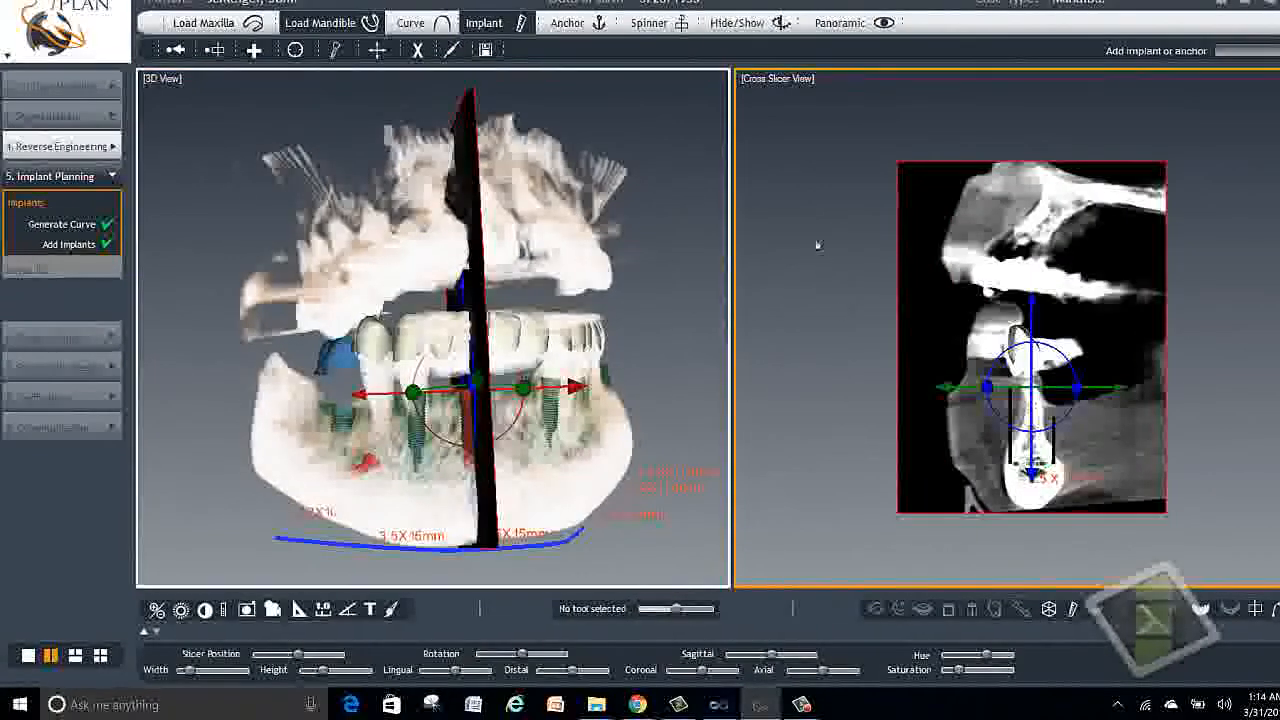
scroll(817, 245, "up", 3)
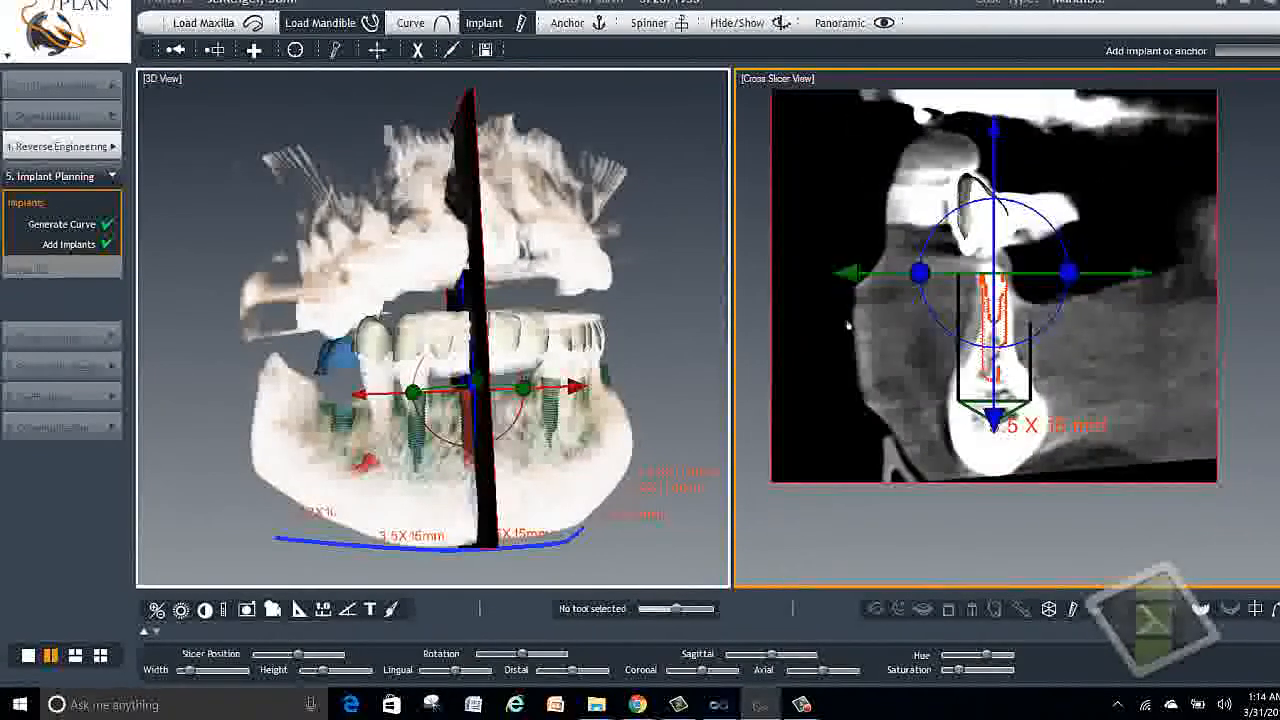
scroll(848, 326, "up", 4)
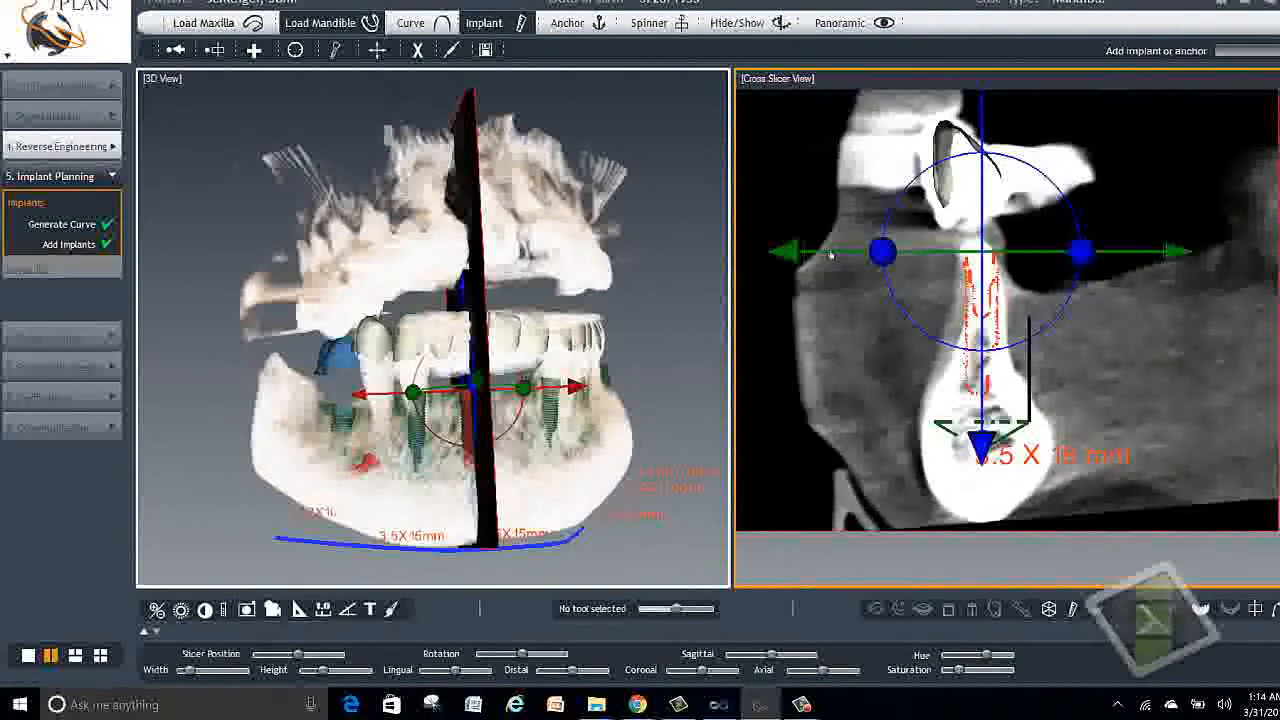
scroll(830, 254, "down", 2)
scroll(830, 254, "up", 2)
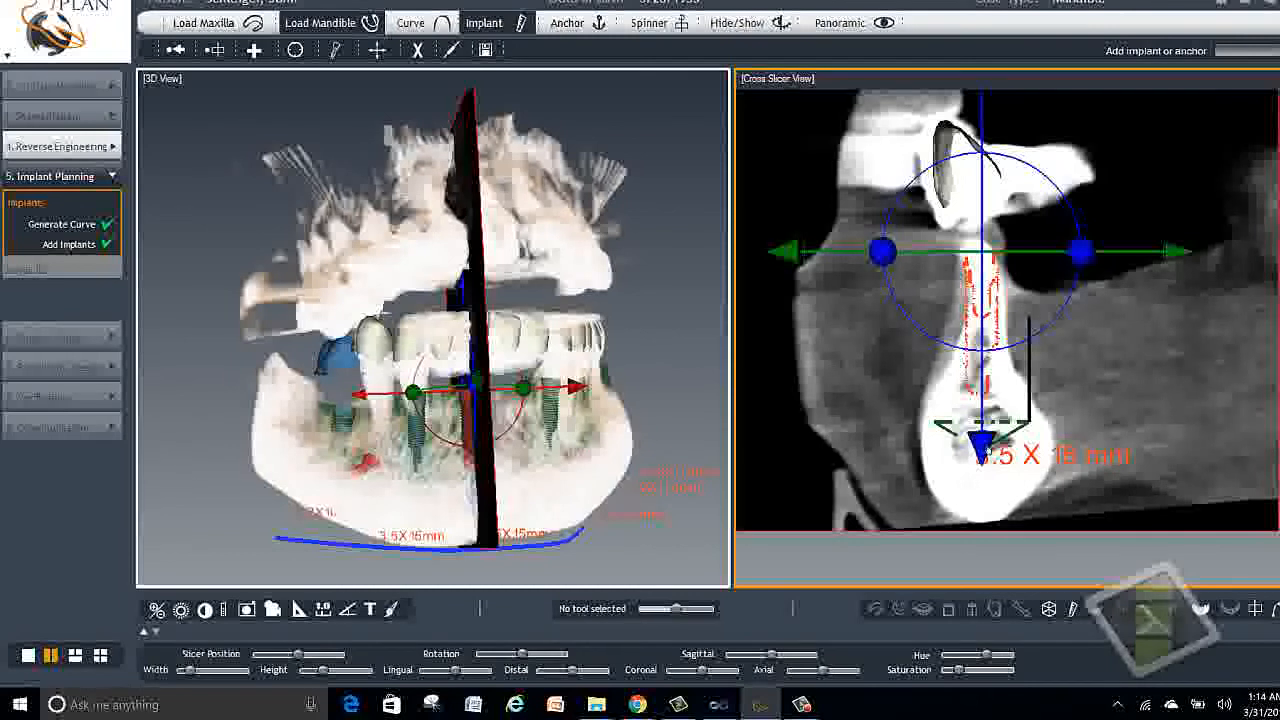
- Try lowering the front implant deeper into the wider bone in cross-section, and move it back up into the ridge
mouse_move(988, 450)
middle_mouse_down()
mouse_move(988, 465)
mouse_move(982, 450)
middle_mouse_up()
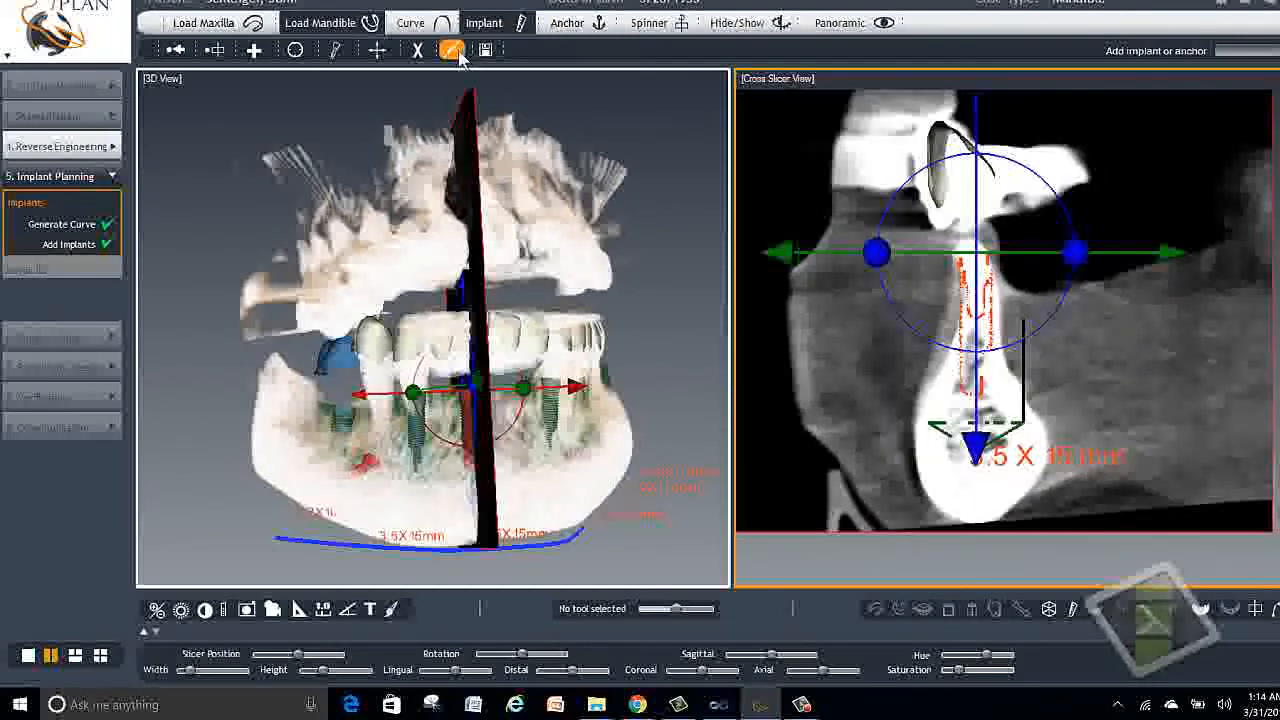
left_click_drag(975, 440, 976, 474)
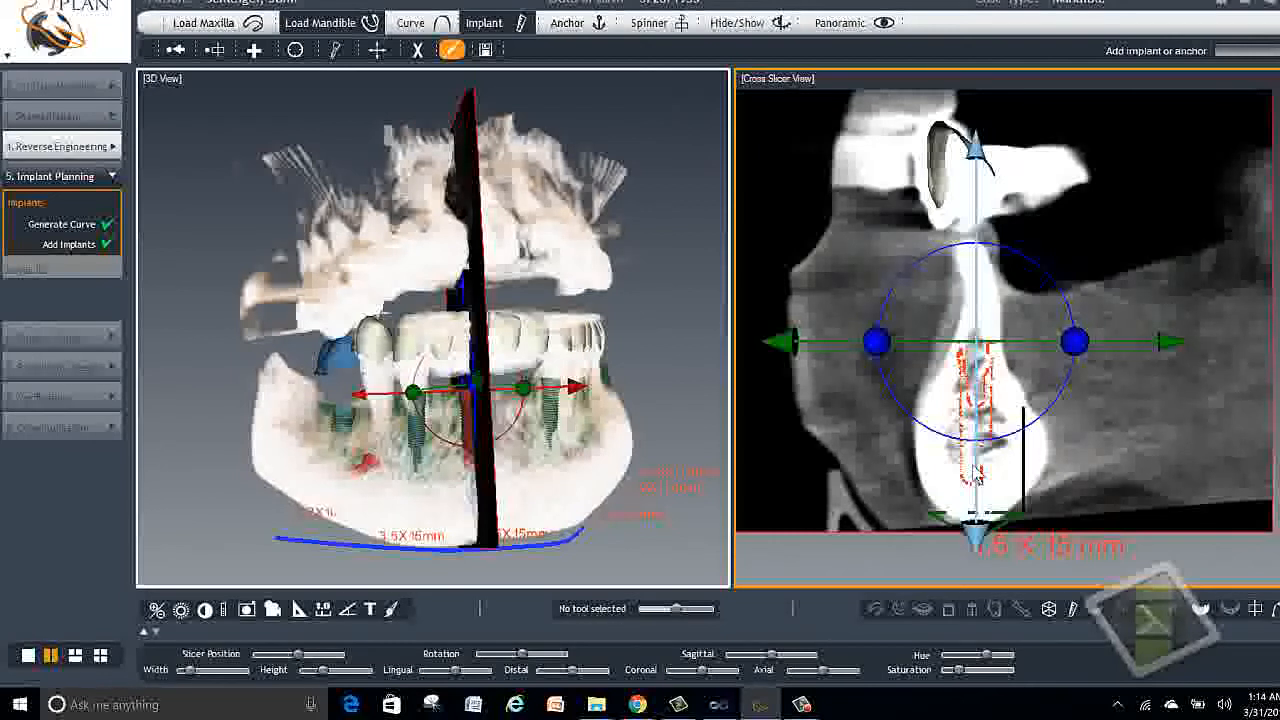
left_click_drag(975, 477, 973, 448)
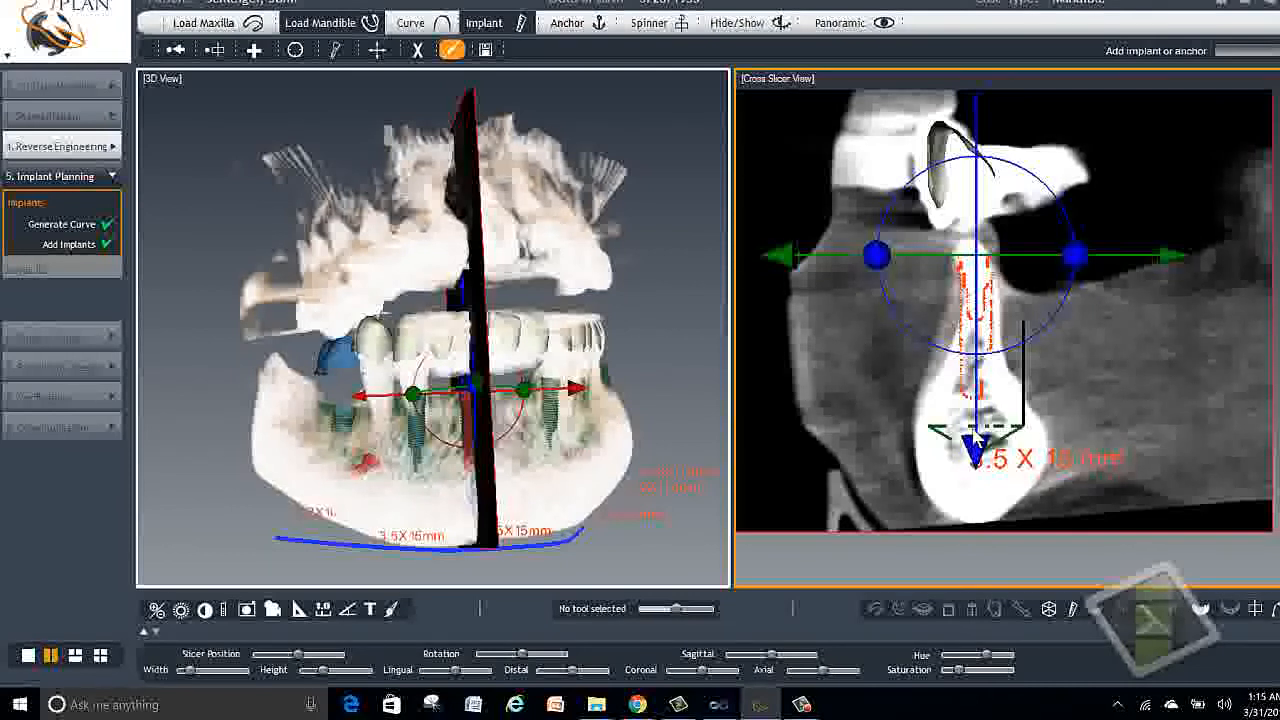
- Select the 4.3 X 10 mm implant below the blue virtual tooth and enlarge its CT cross-section to check bone and nerve canal clearance
left_click(273, 612)
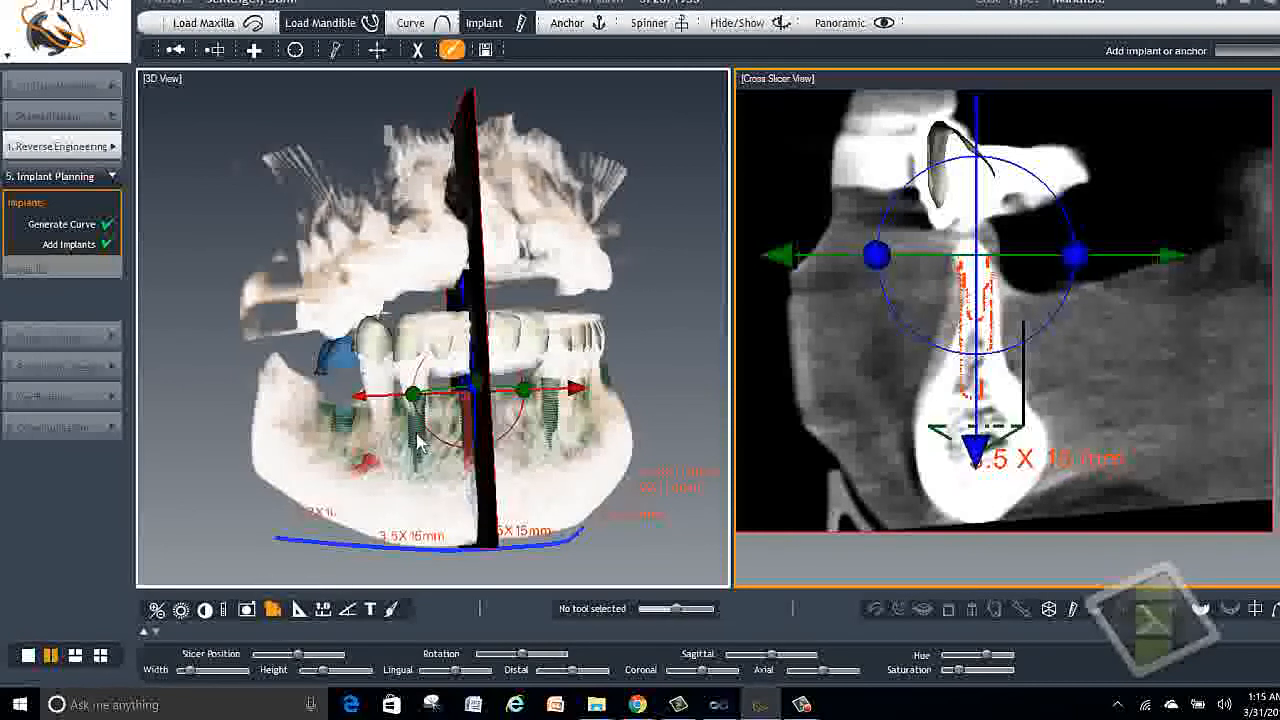
left_click(417, 433)
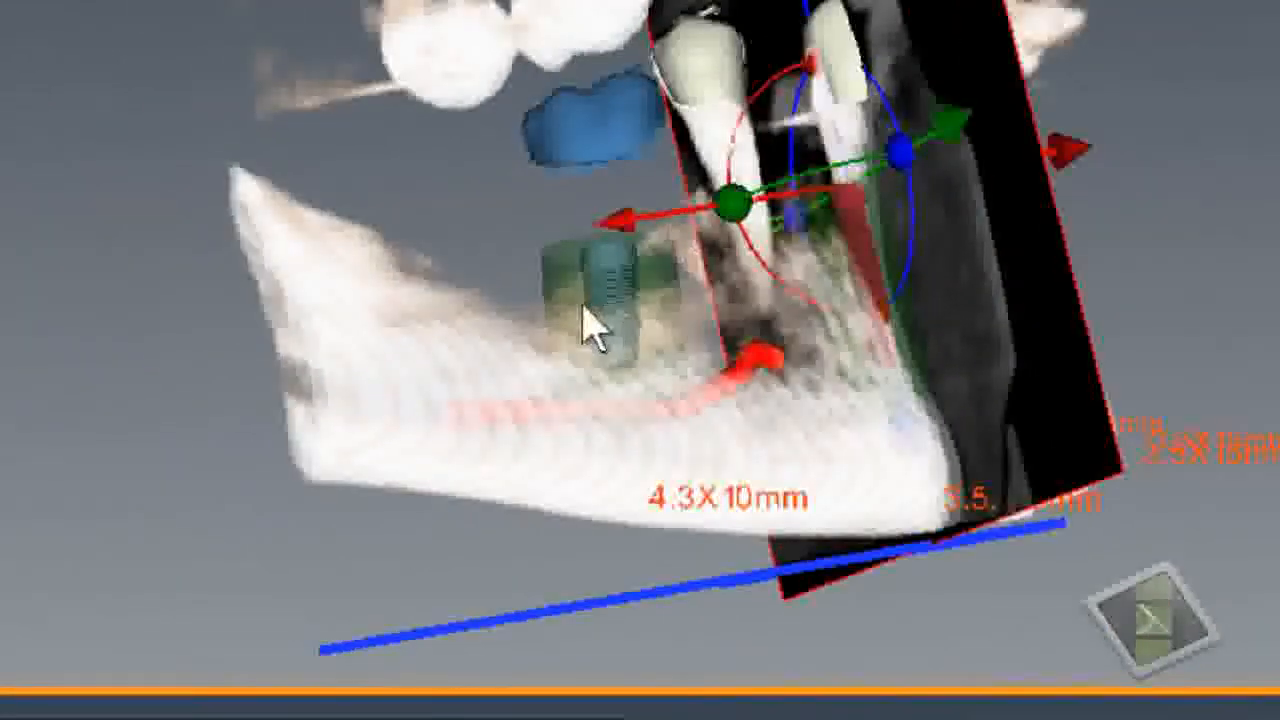
left_click(598, 305)
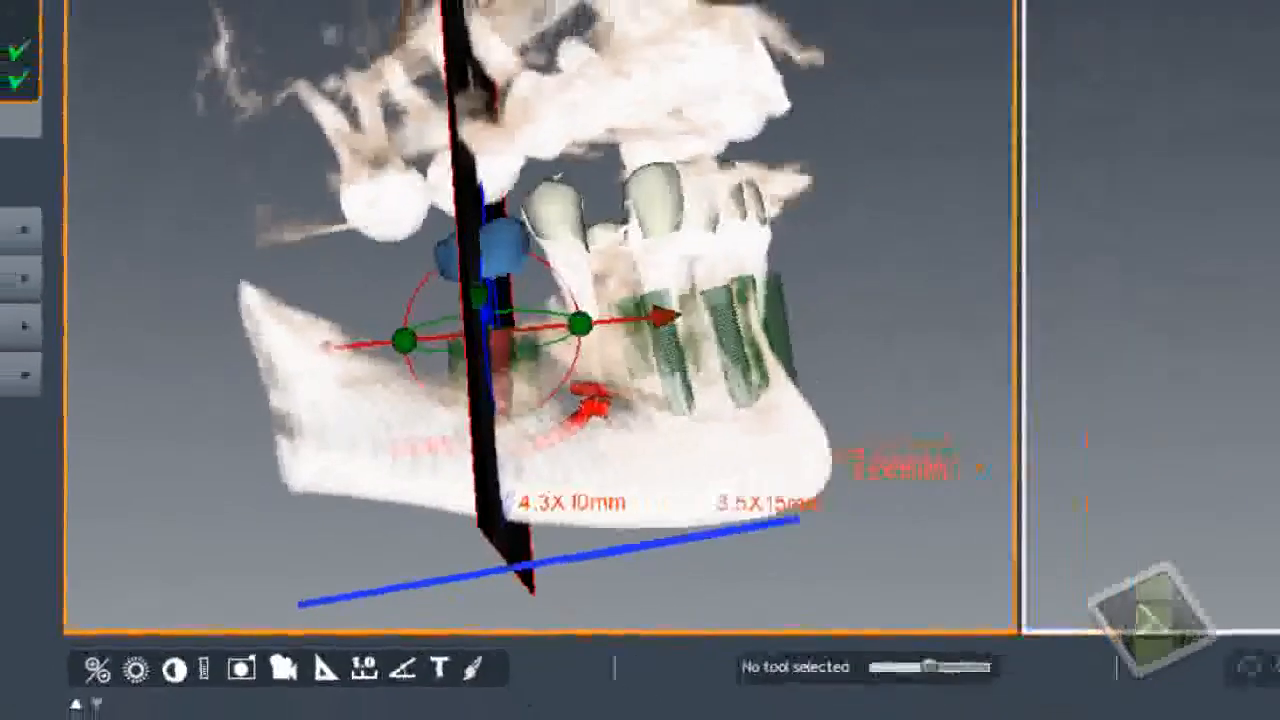
scroll(1253, 331, "down", 2)
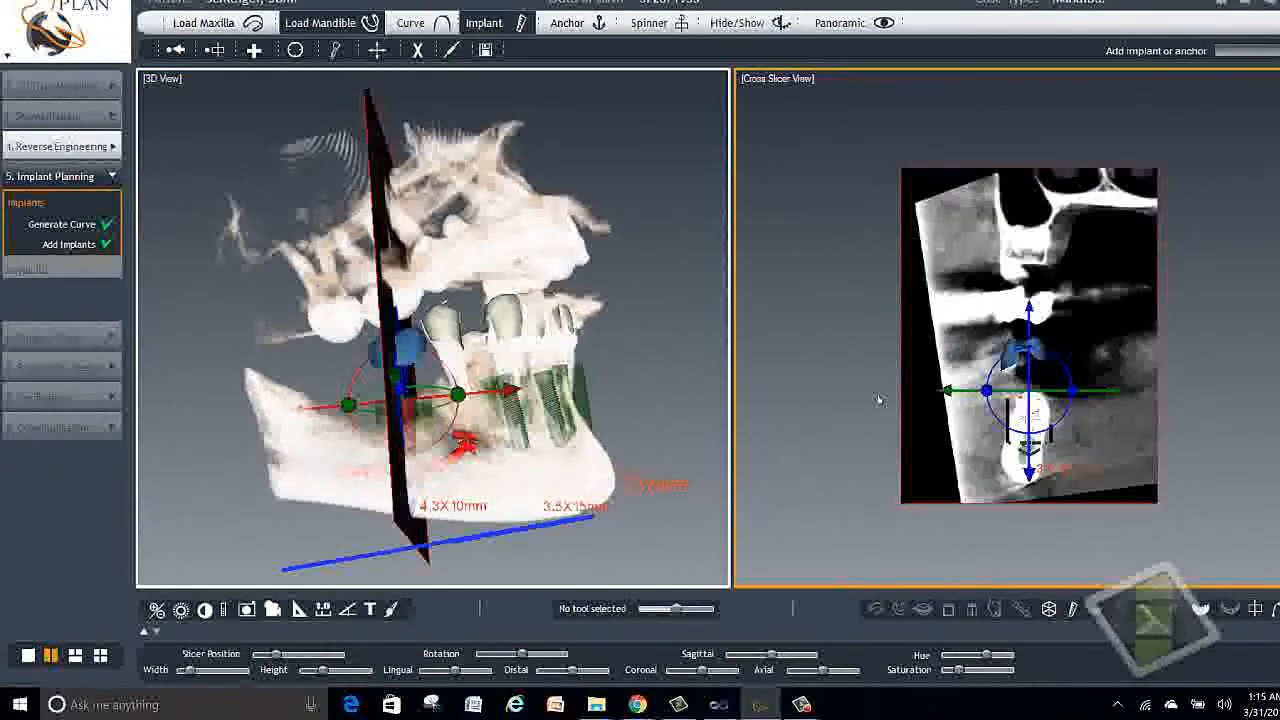
right_click_drag(879, 399, 850, 246)
middle_click_drag(862, 452, 851, 359)
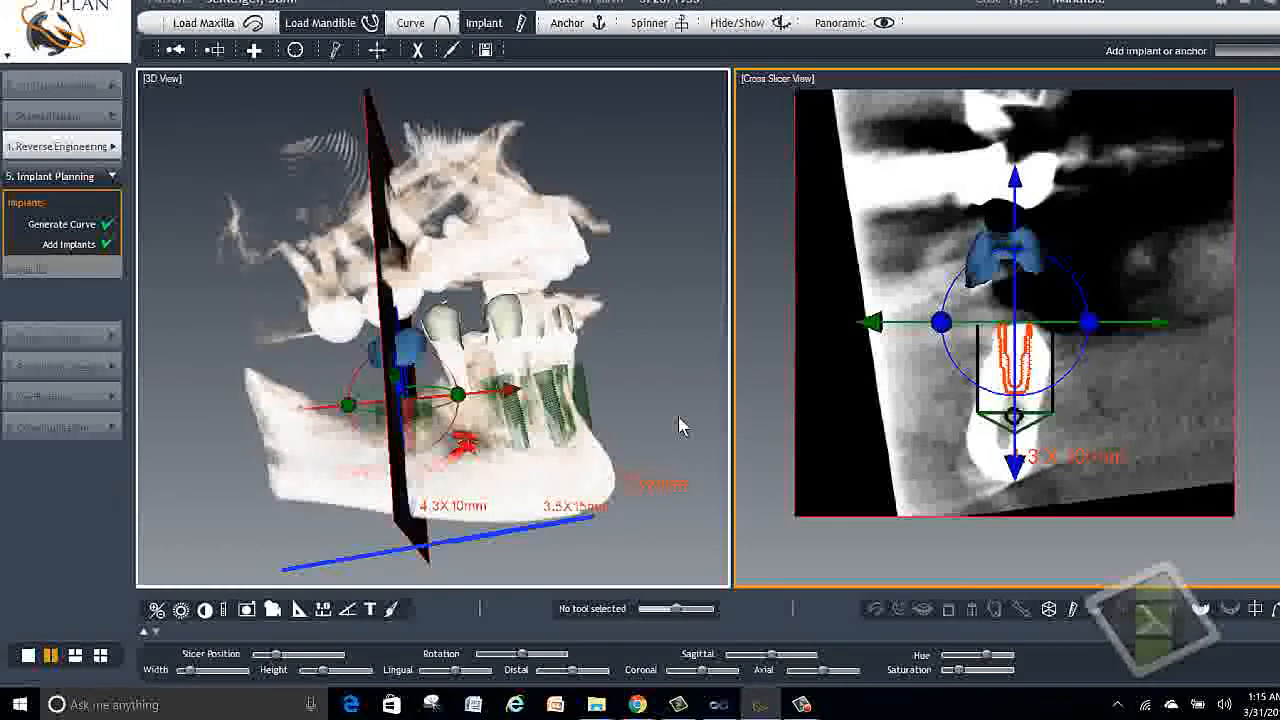
- Examine the implants, nerve canals and virtual teeth from several sides of the CT jaw model in 3D
left_click(540, 540)
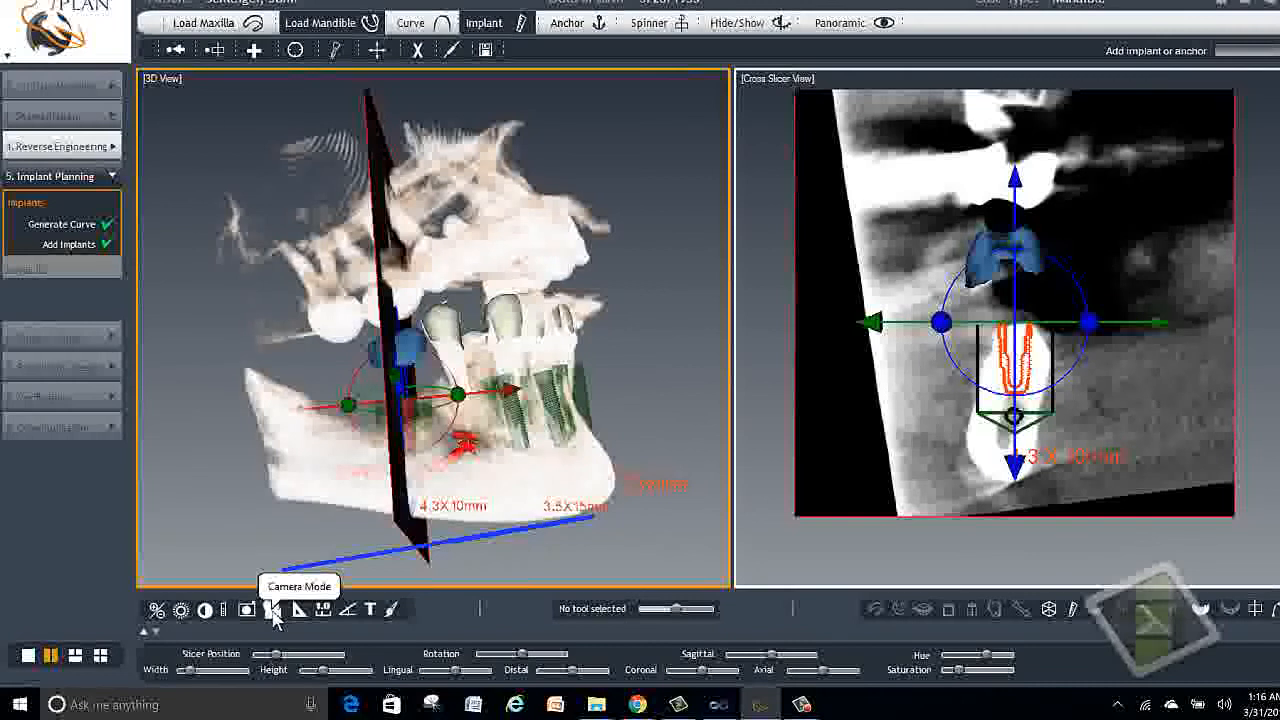
left_click(273, 612)
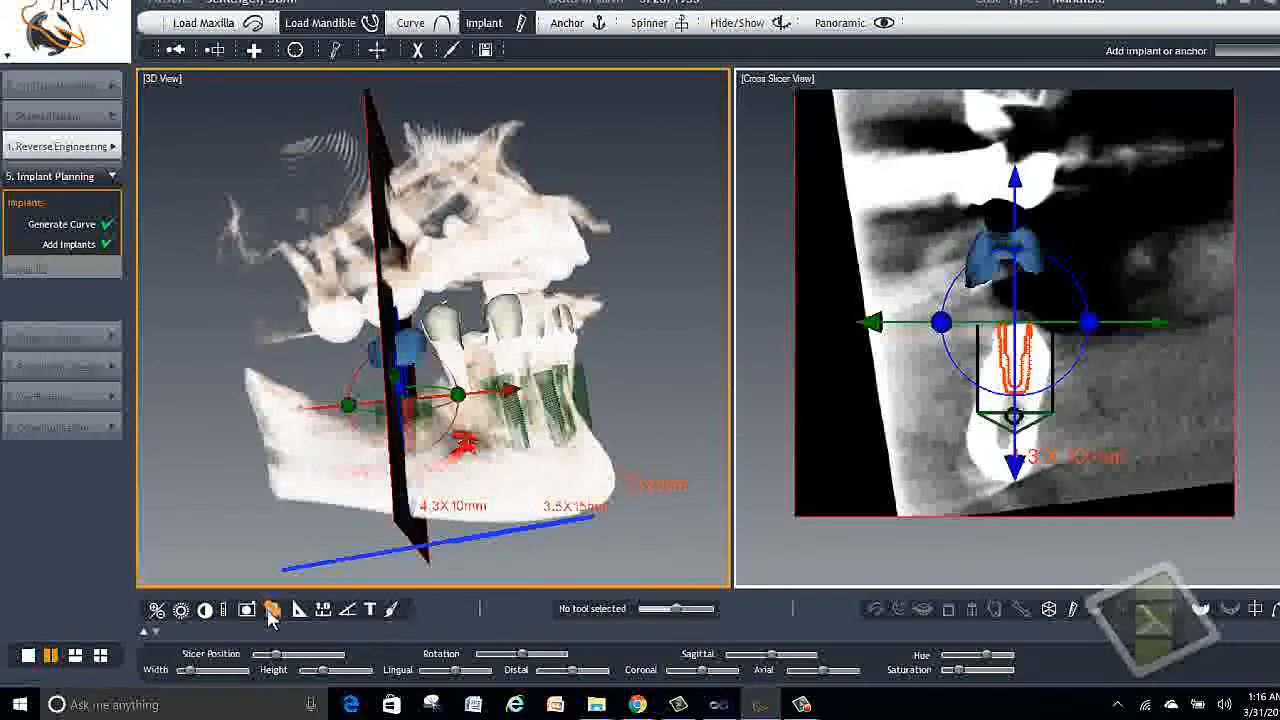
left_click_drag(470, 540, 240, 595)
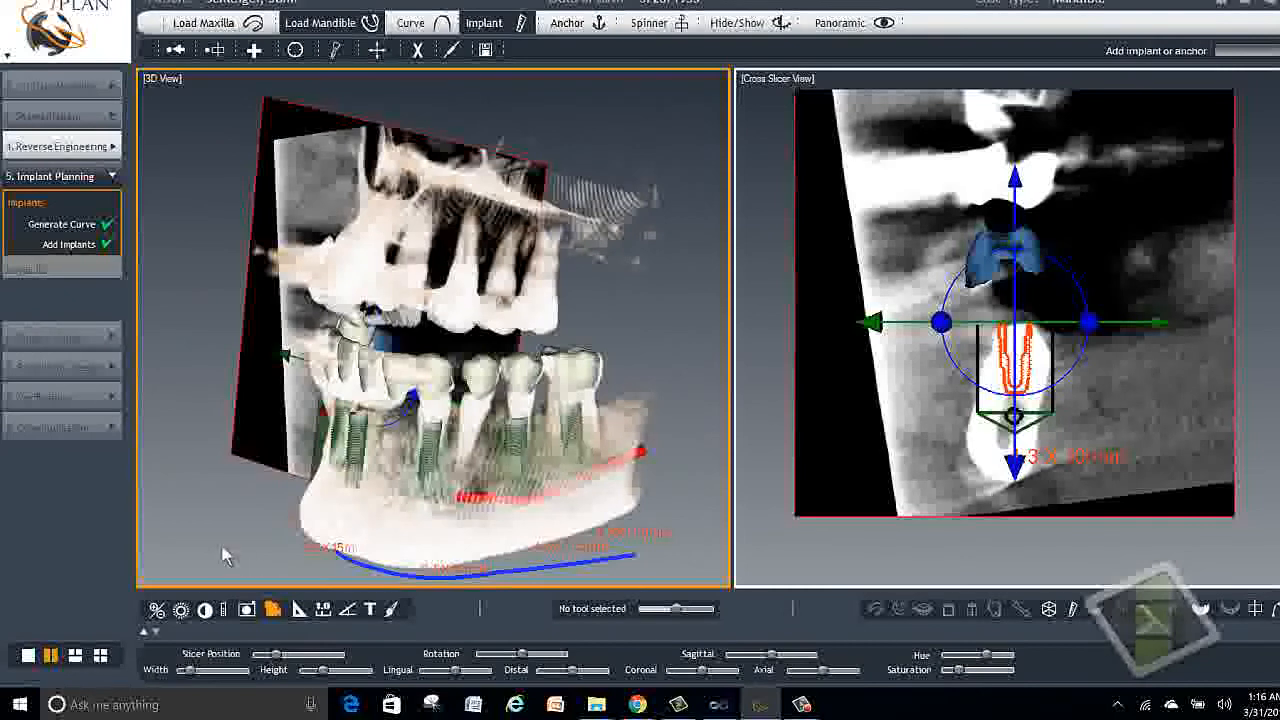
left_click_drag(224, 557, 404, 450)
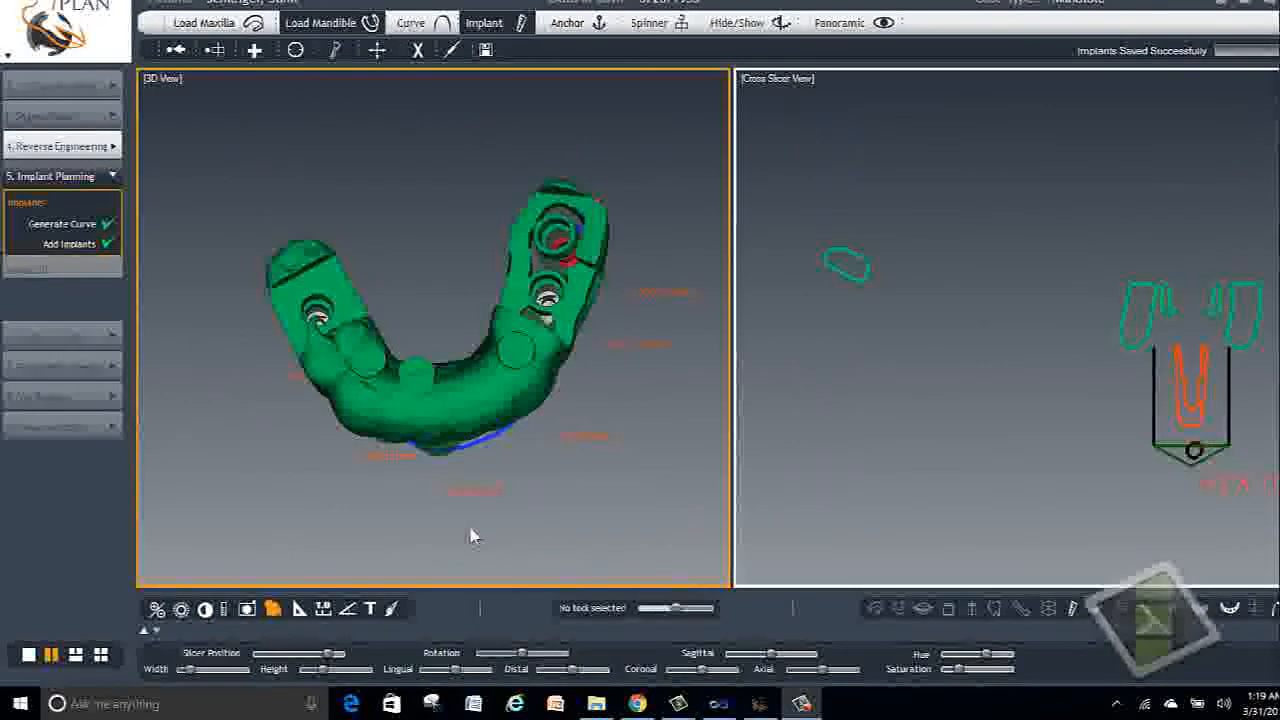
- Inspect the green surgical guide from the front, above and the sides against the implants, virtual teeth and nerve canals
left_click_drag(471, 531, 505, 350)
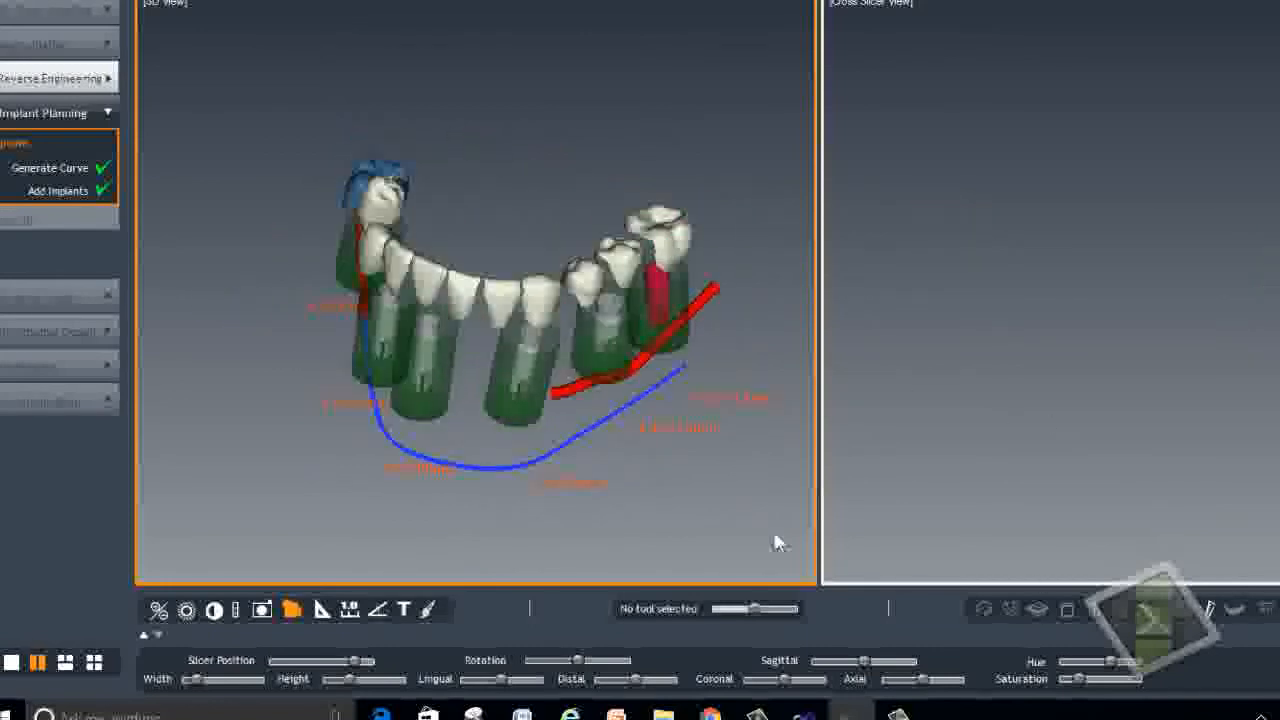
left_click_drag(571, 457, 600, 432)
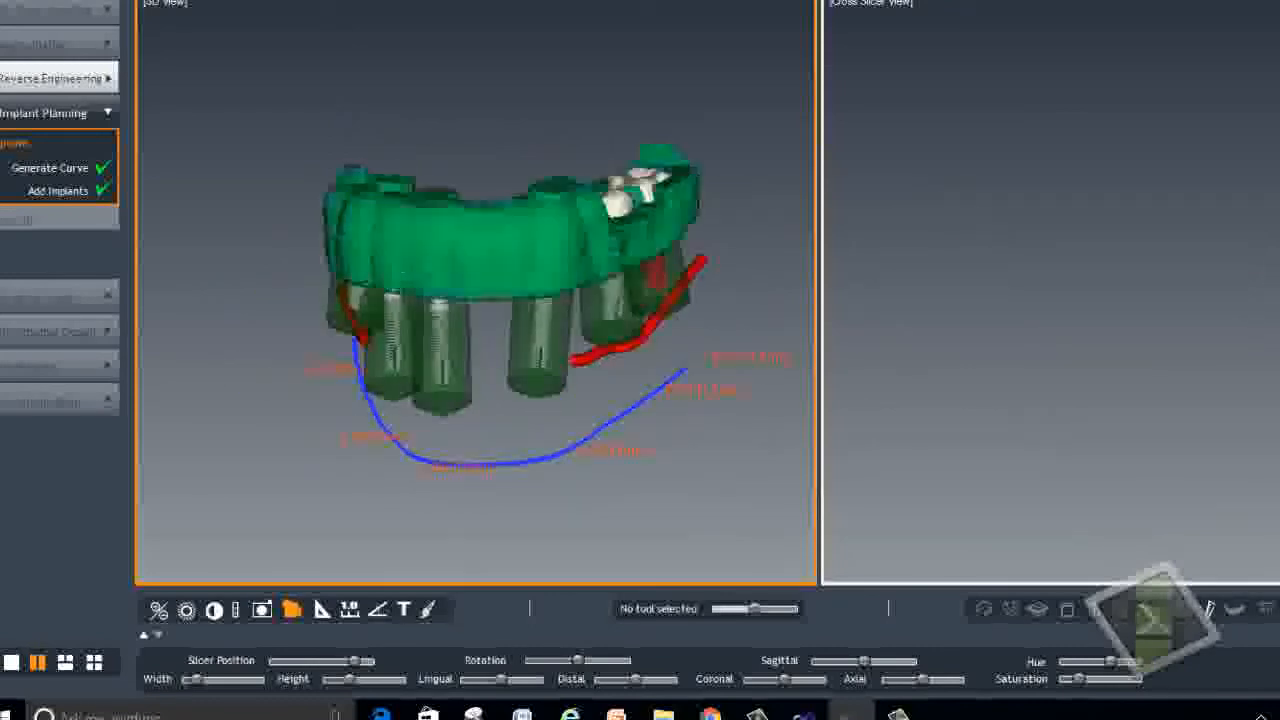
left_click_drag(645, 486, 569, 583)
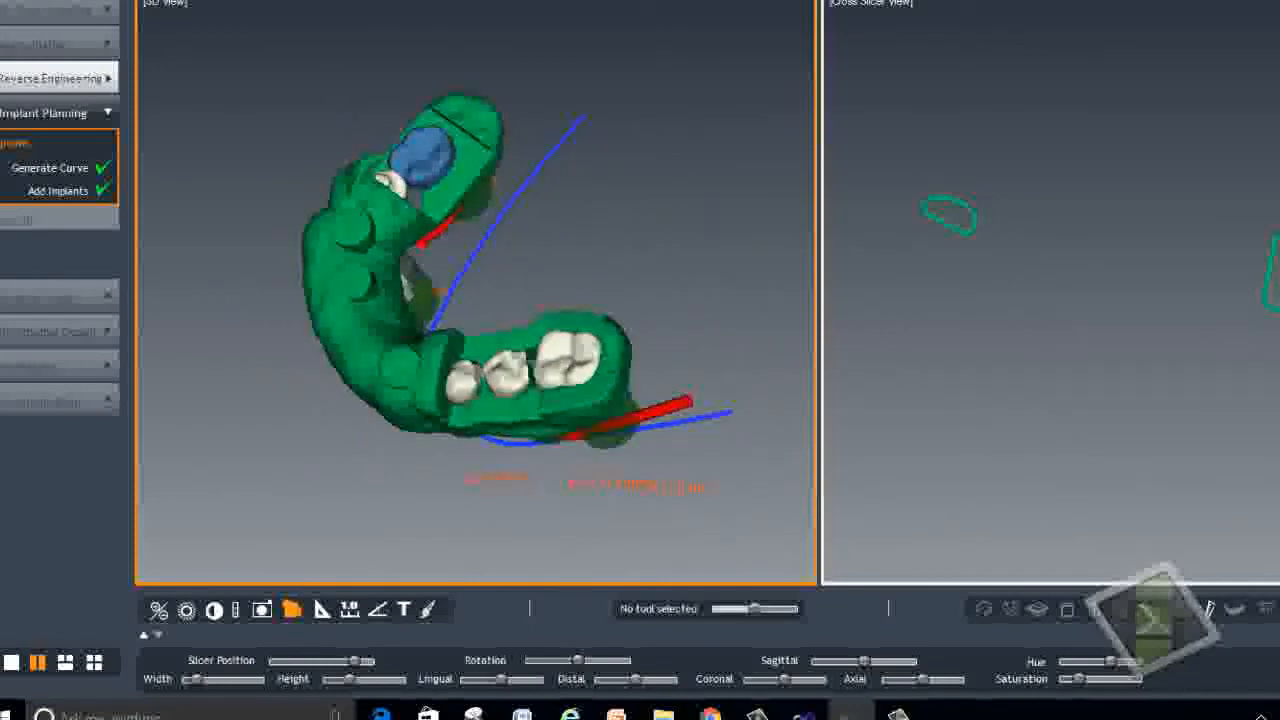
left_click_drag(629, 496, 591, 451)
left_click_drag(586, 509, 654, 322)
left_click_drag(466, 534, 481, 502)
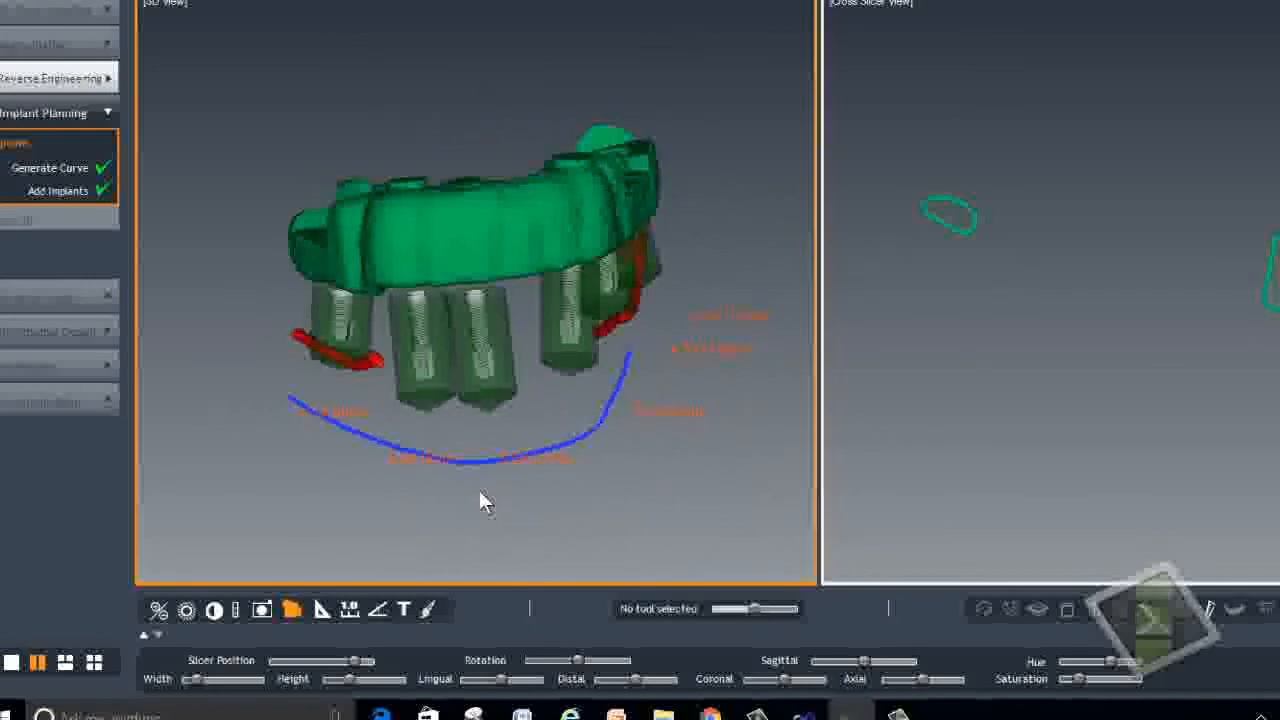